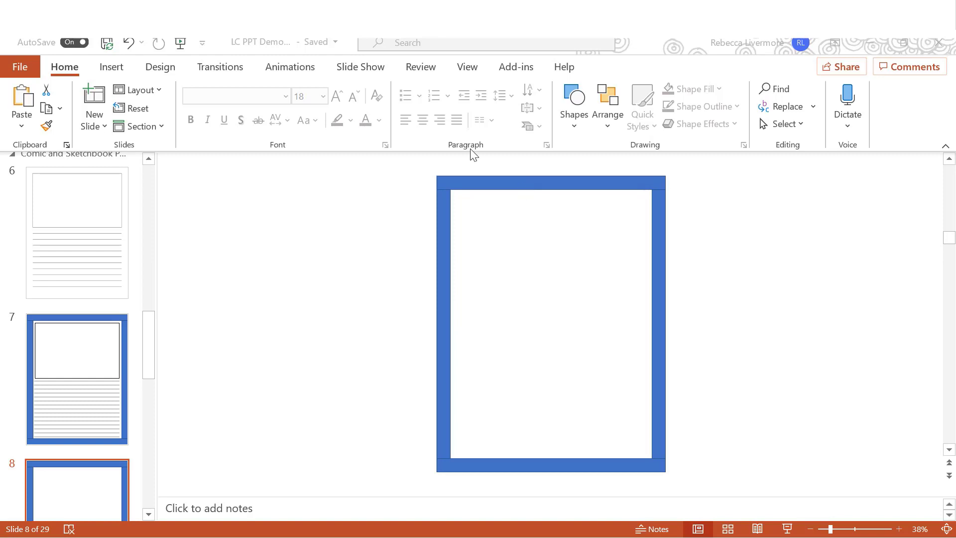
# - Insert a 5-by-5 table on the blue-framed slide
pyautogui.click(116, 66)
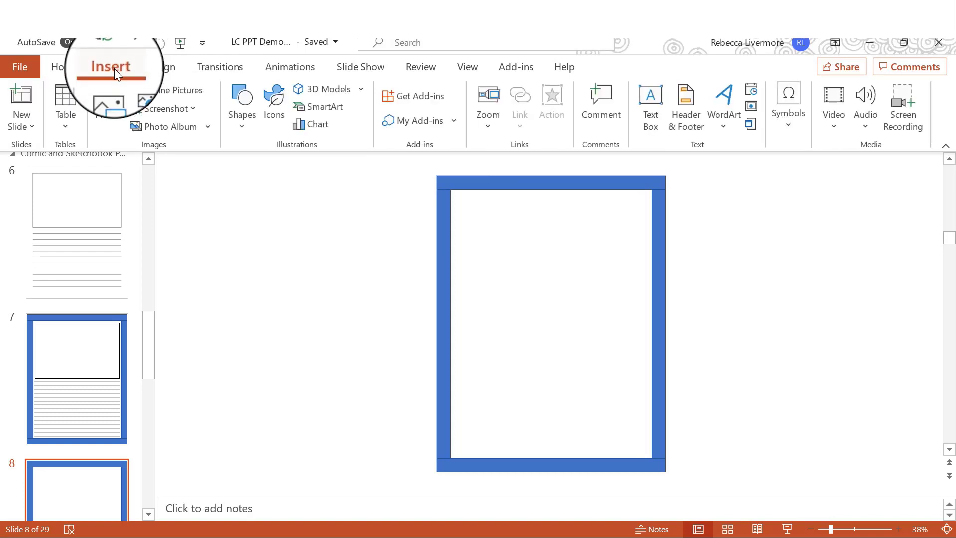
pyautogui.click(67, 124)
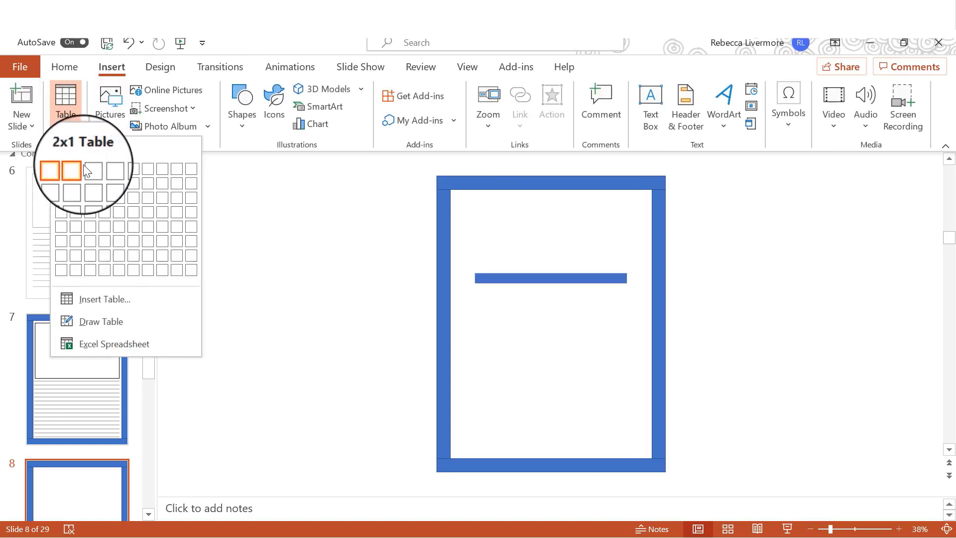
pyautogui.click(122, 226)
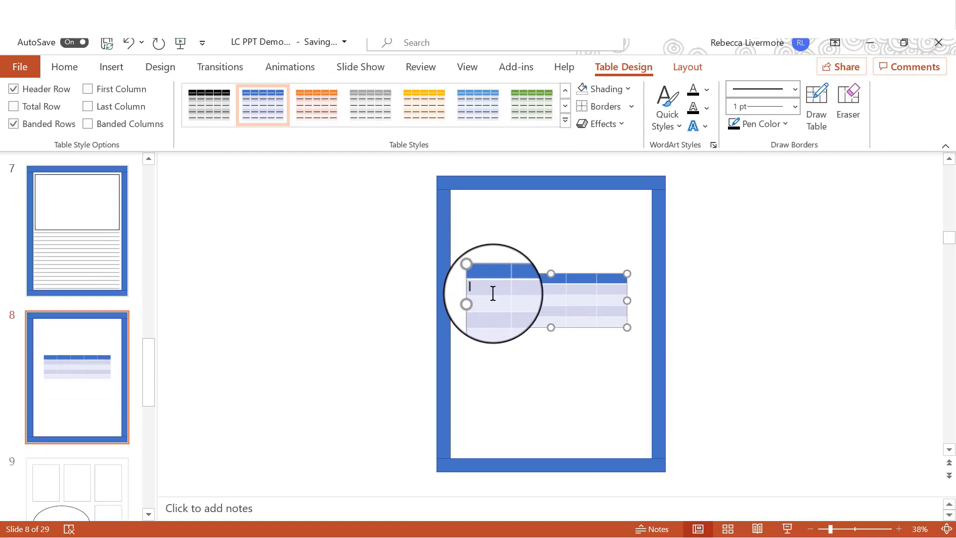
# - Give every table cell no fill and borders on all sides
pyautogui.hotkey('ctrl', 'a')
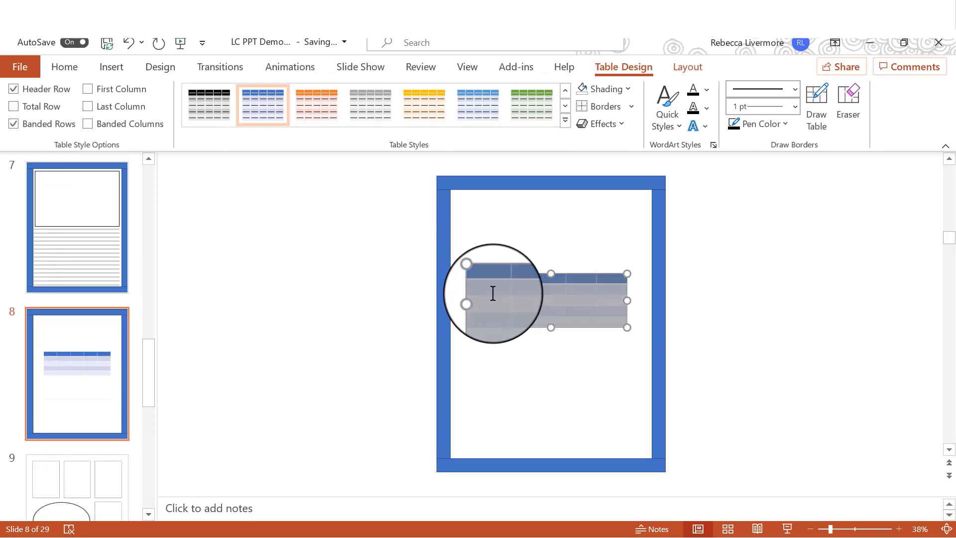
pyautogui.click(628, 88)
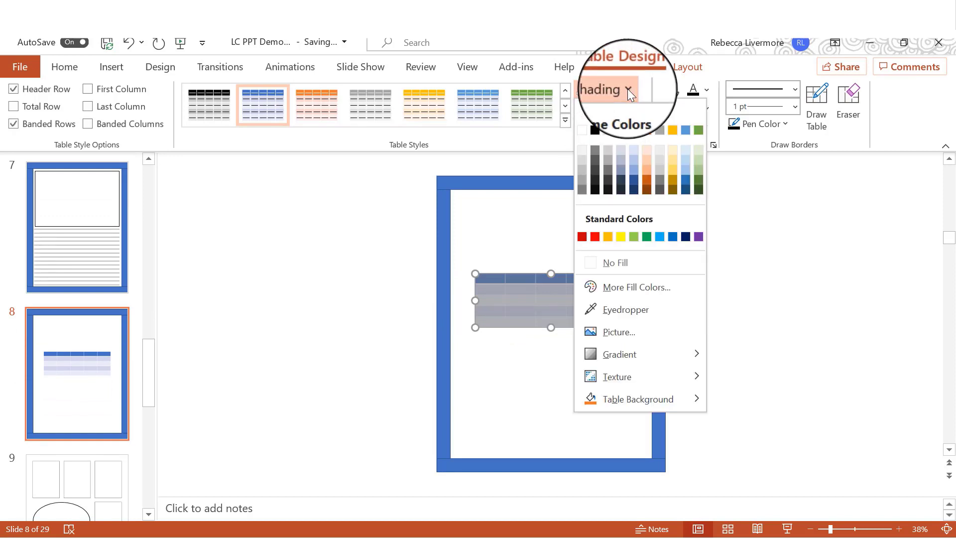
pyautogui.click(612, 263)
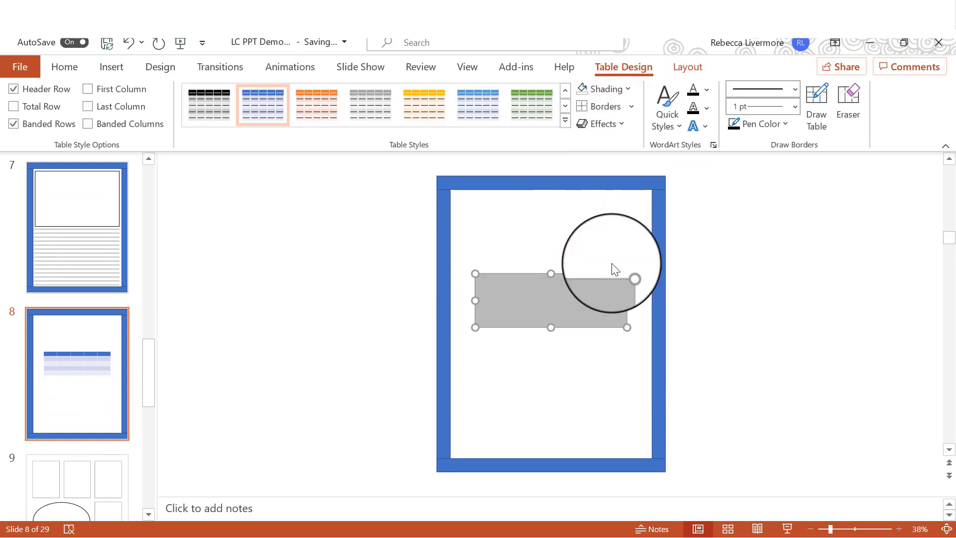
pyautogui.click(631, 115)
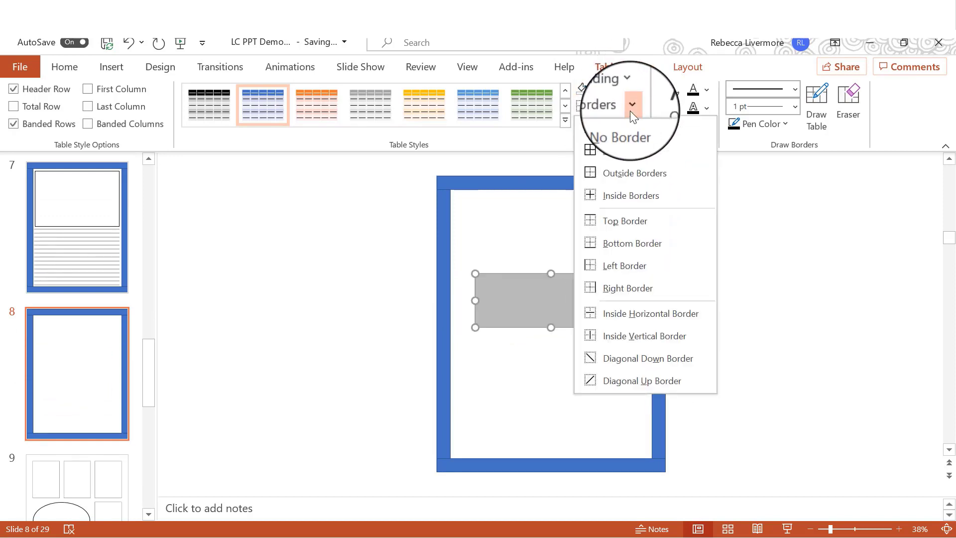
pyautogui.click(629, 158)
pyautogui.click(752, 298)
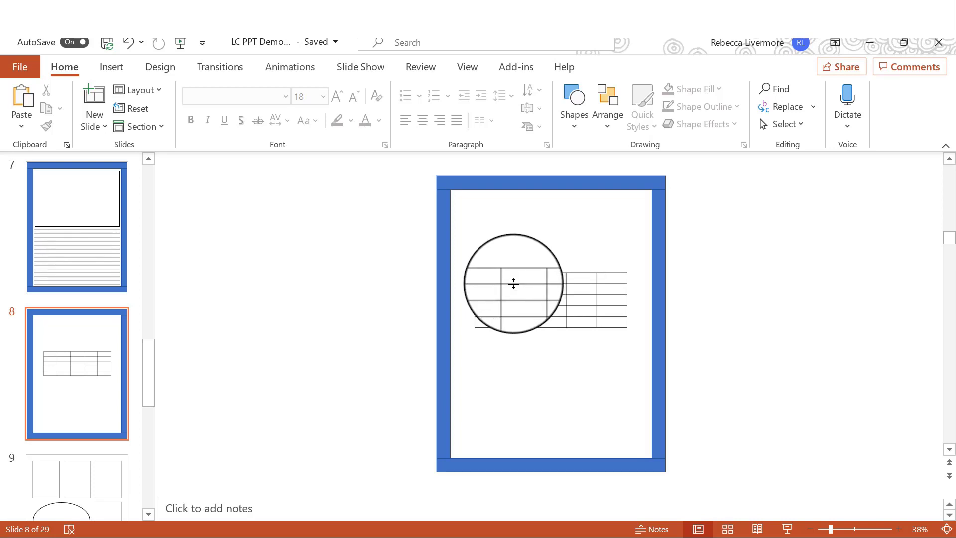
# - Set the second column's width to 0.36"
pyautogui.click(517, 281)
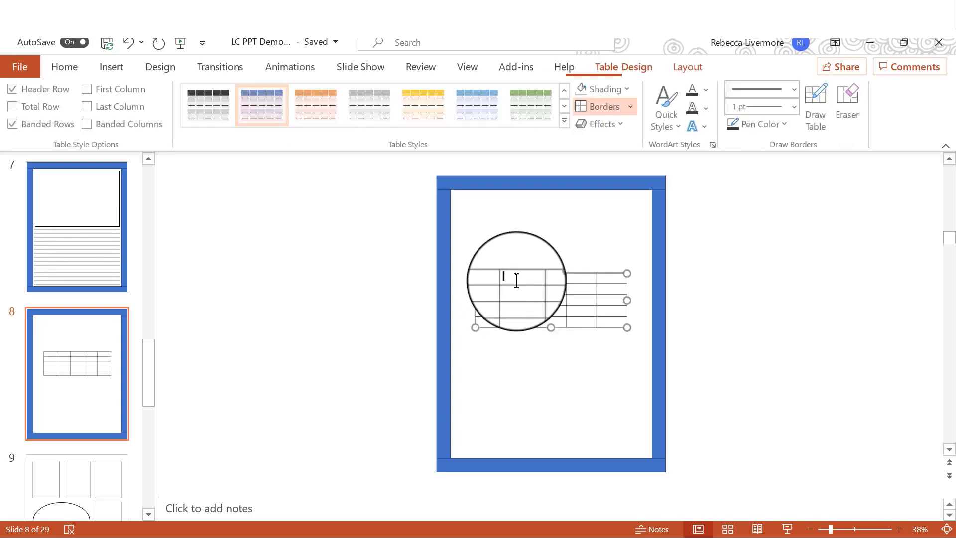
pyautogui.hotkey('shift', 'Down')
pyautogui.hotkey('shift', 'Down')
pyautogui.hotkey('shift', 'Down')
pyautogui.hotkey('shift', 'Down')
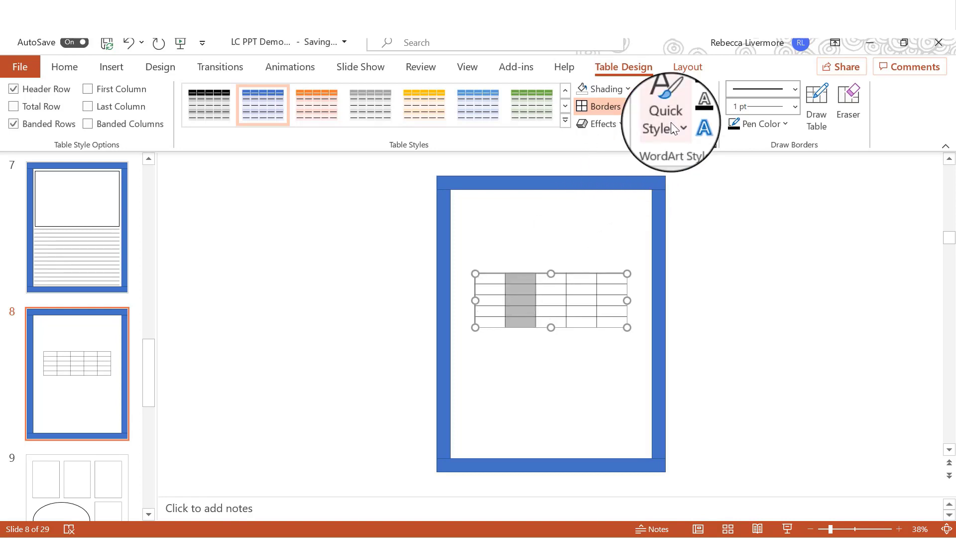
pyautogui.click(686, 67)
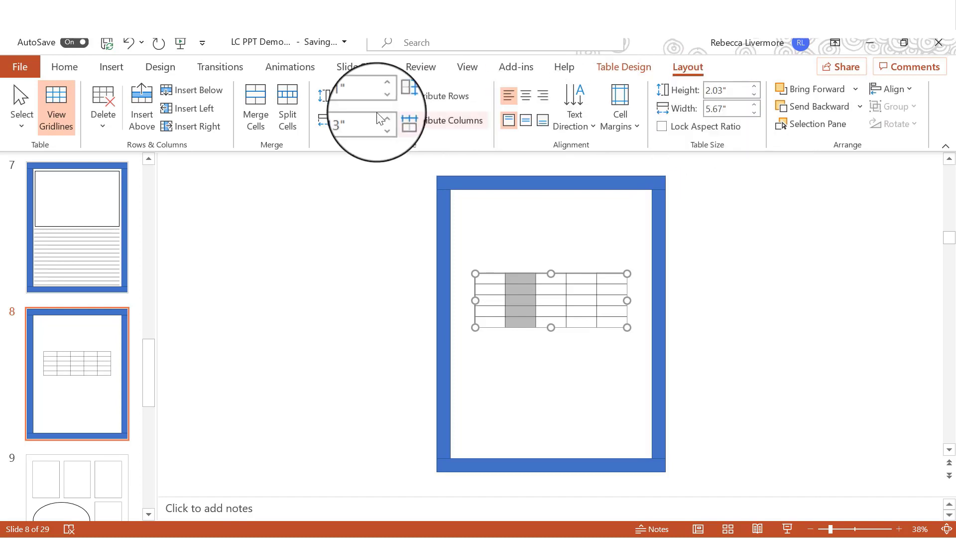
pyautogui.click(352, 122)
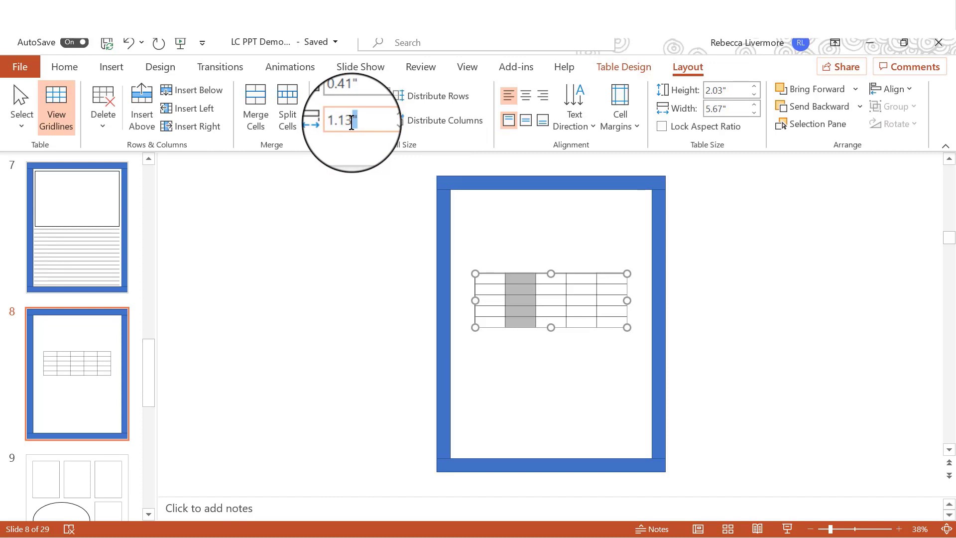
pyautogui.press('BackSpace')
pyautogui.press('BackSpace')
pyautogui.press('BackSpace')
pyautogui.press('BackSpace')
pyautogui.press('BackSpace')
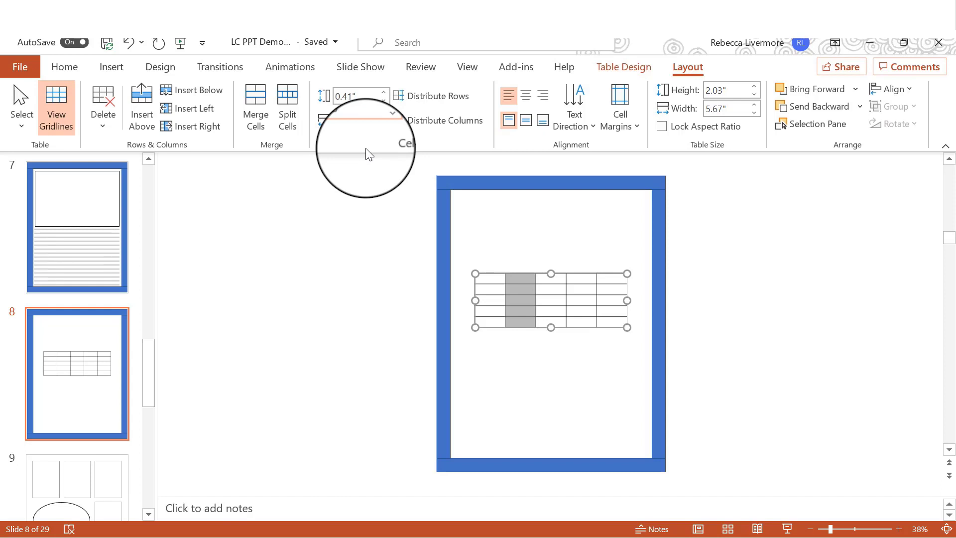
pyautogui.write('0.36')
pyautogui.press('Return')
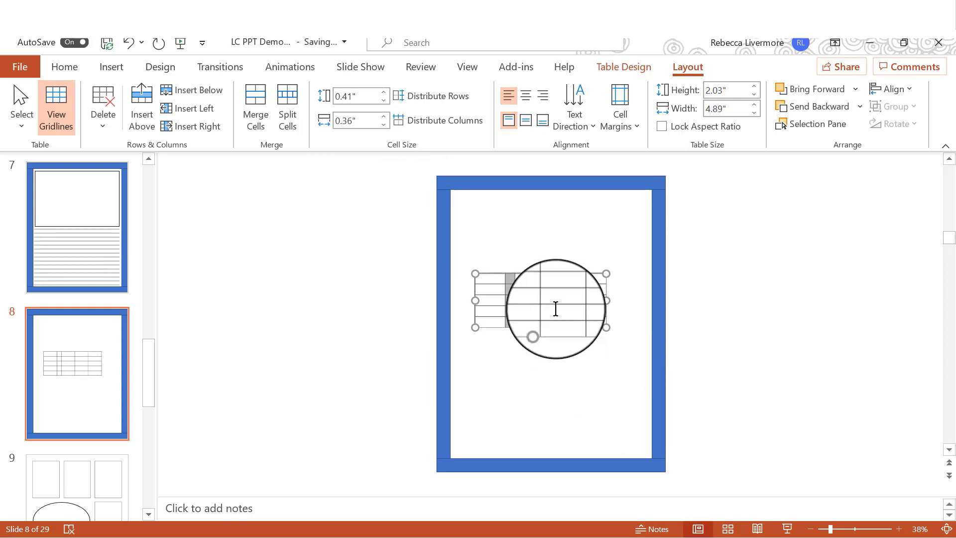
# - Narrow the fourth column to 0.36" as well
pyautogui.click(554, 280)
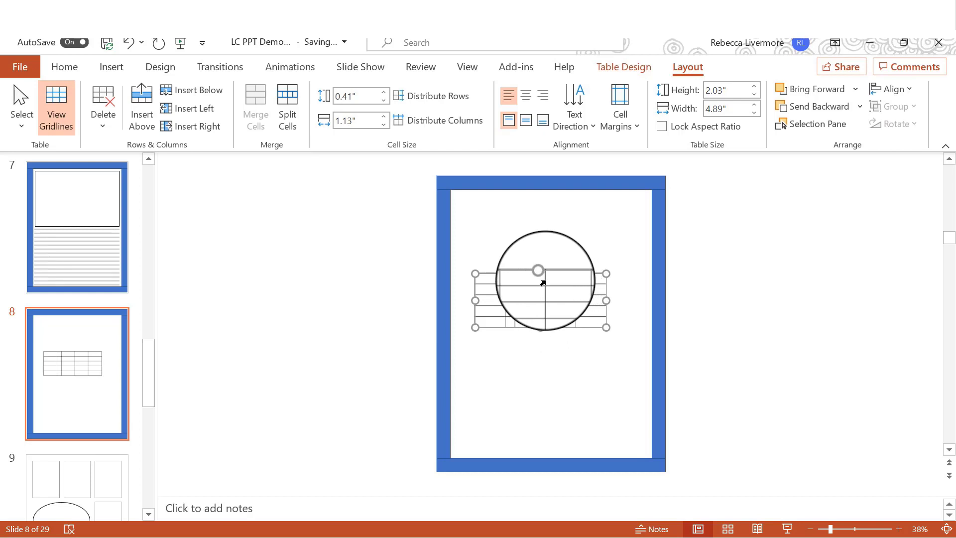
pyautogui.click(543, 283)
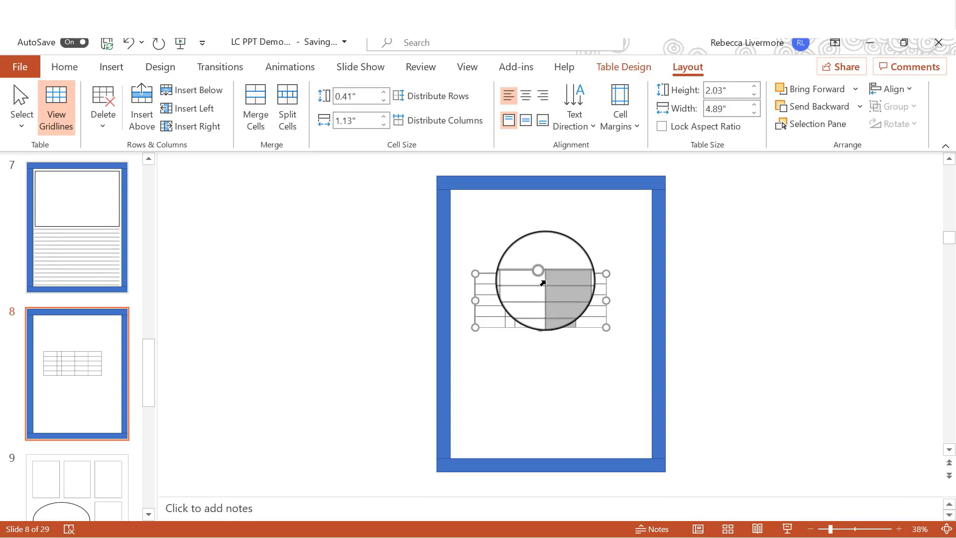
pyautogui.hotkey('ctrl', 'z')
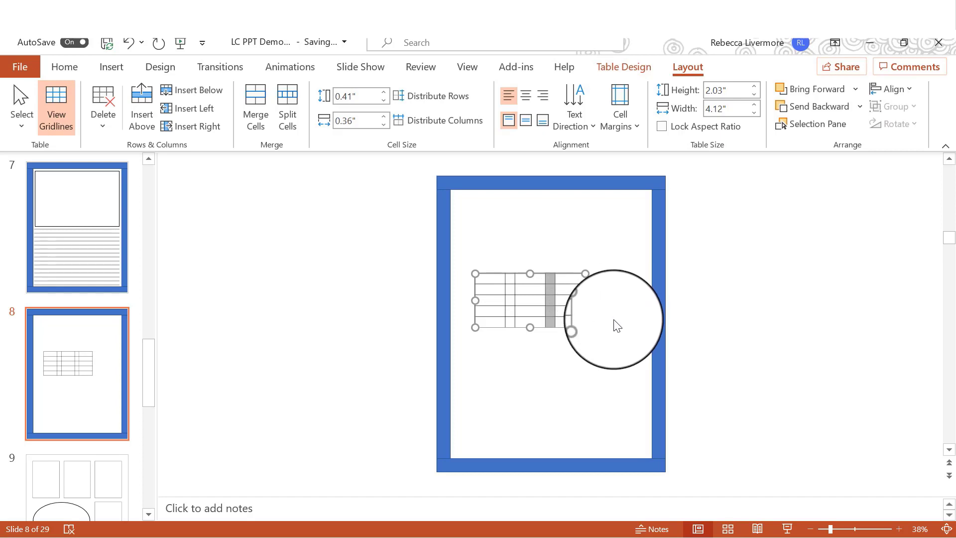
pyautogui.click(617, 325)
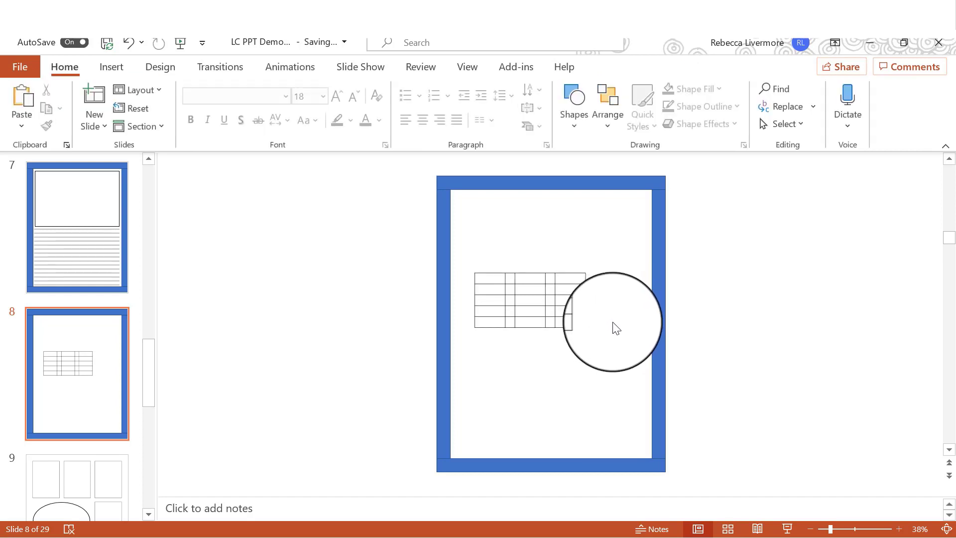
# - Set the second row's height to 0.36"
pyautogui.click(491, 293)
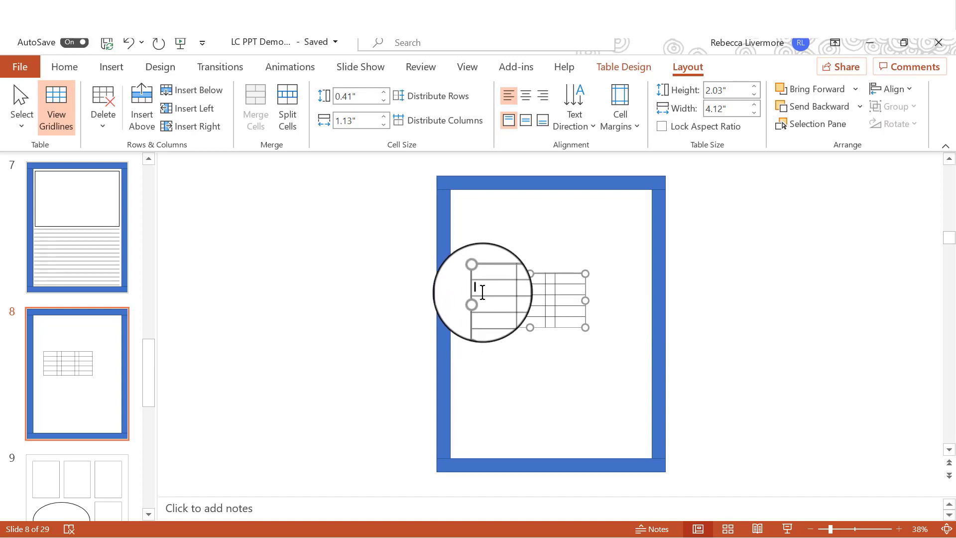
pyautogui.hotkey('shift', 'Right')
pyautogui.hotkey('shift', 'Right')
pyautogui.hotkey('shift', 'Right')
pyautogui.hotkey('shift', 'Right')
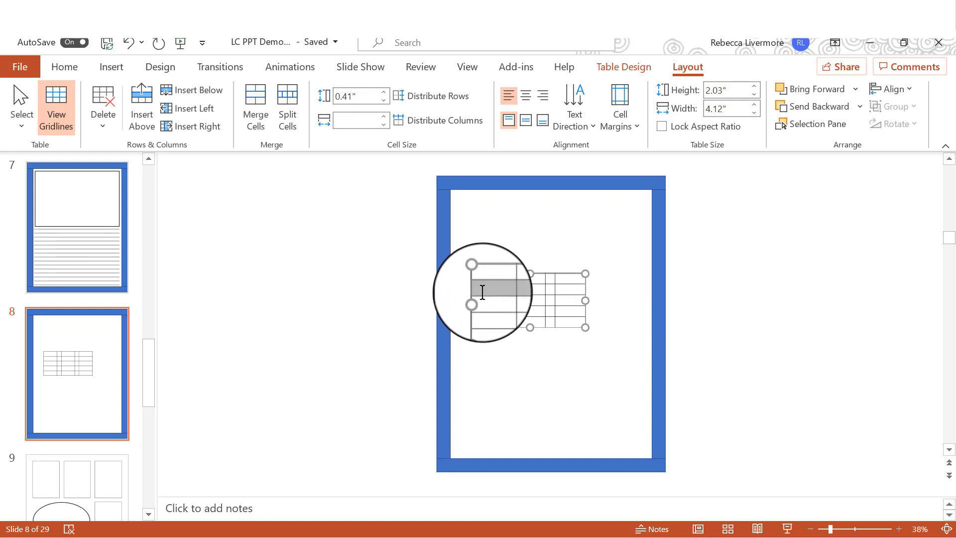
pyautogui.click(353, 96)
pyautogui.click(350, 102)
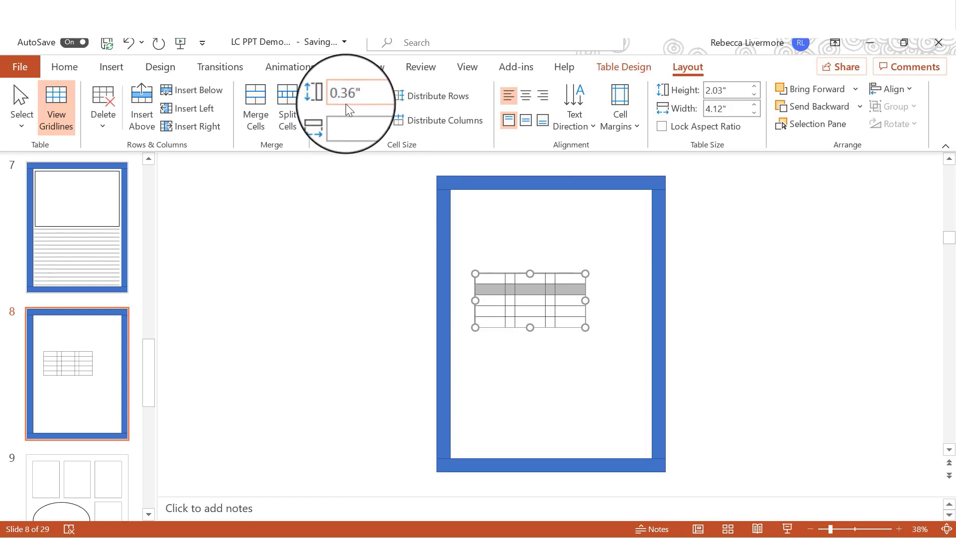
pyautogui.press('Return')
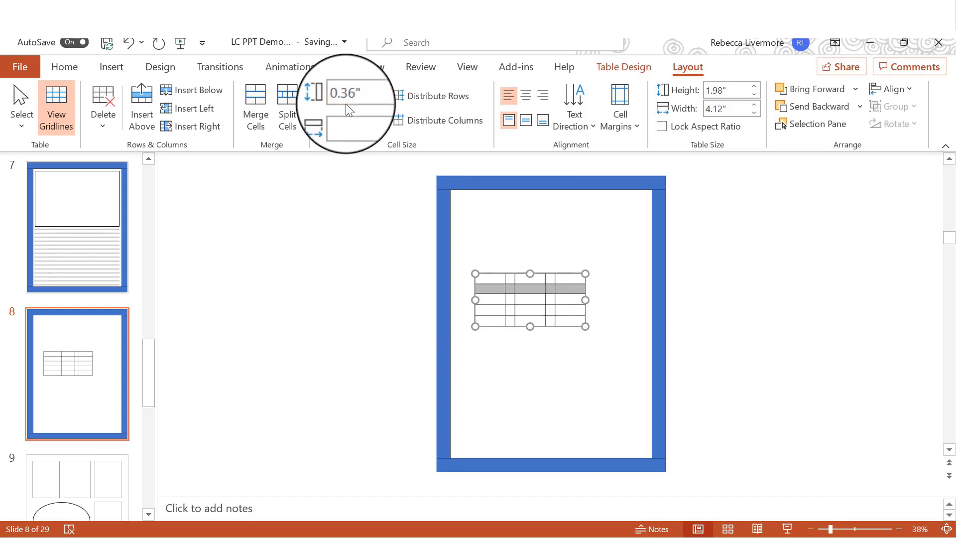
# - Shrink the fourth row to 0.36" and move the table into the frame's top-left corner
pyautogui.click(489, 311)
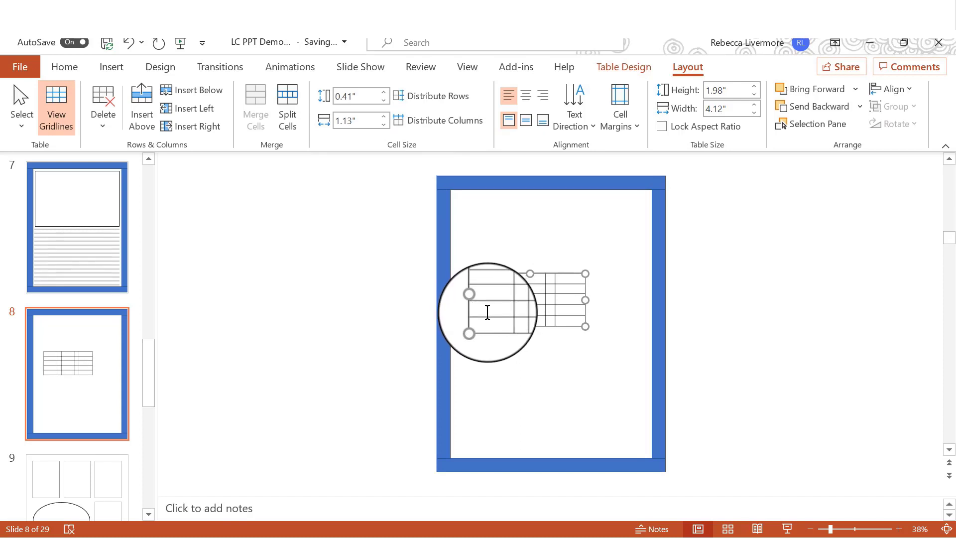
pyautogui.hotkey('shift', 'Right')
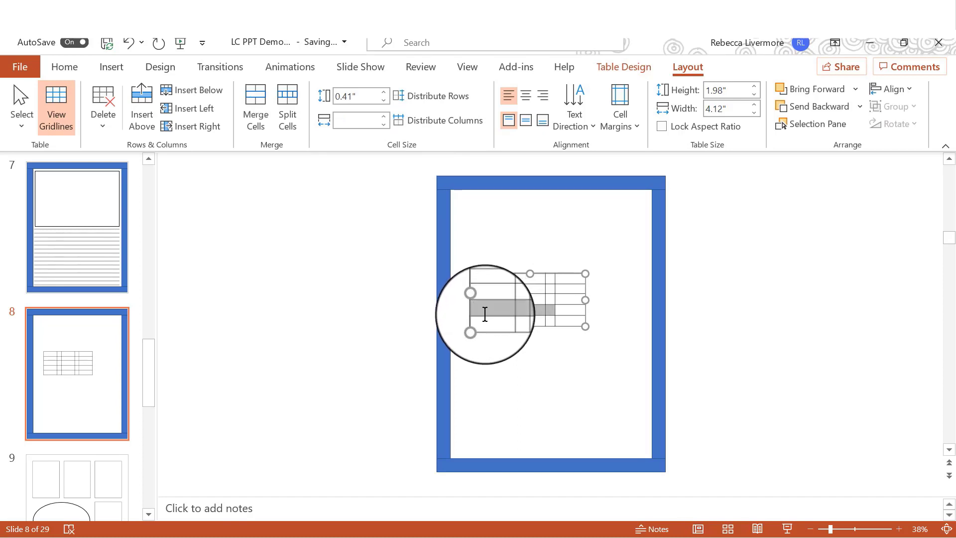
pyautogui.click(352, 97)
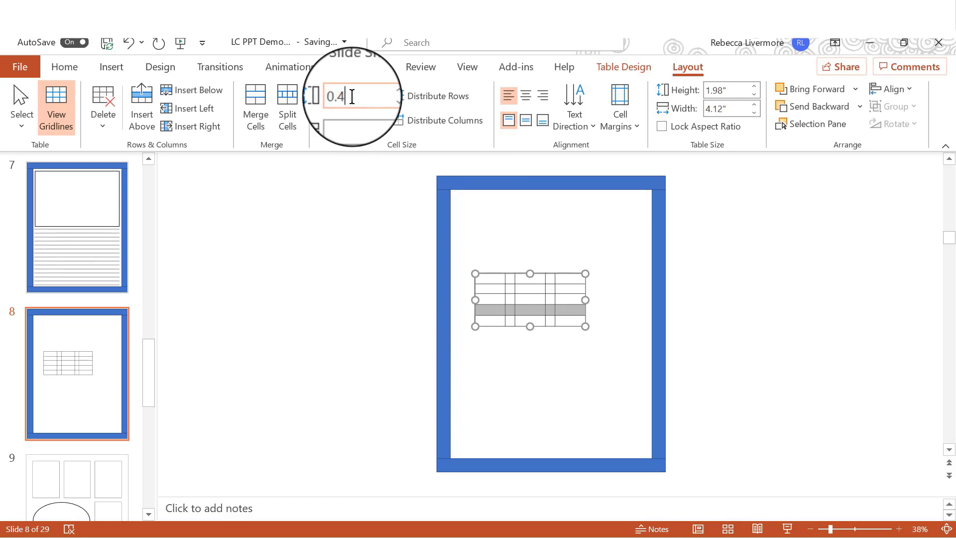
pyautogui.press('Return')
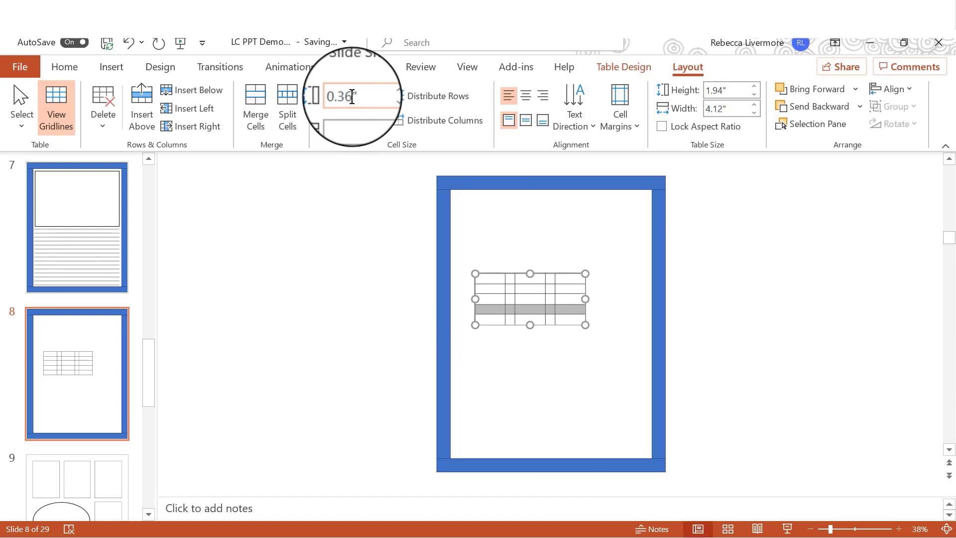
pyautogui.moveTo(562, 275); pyautogui.dragTo(536, 189)
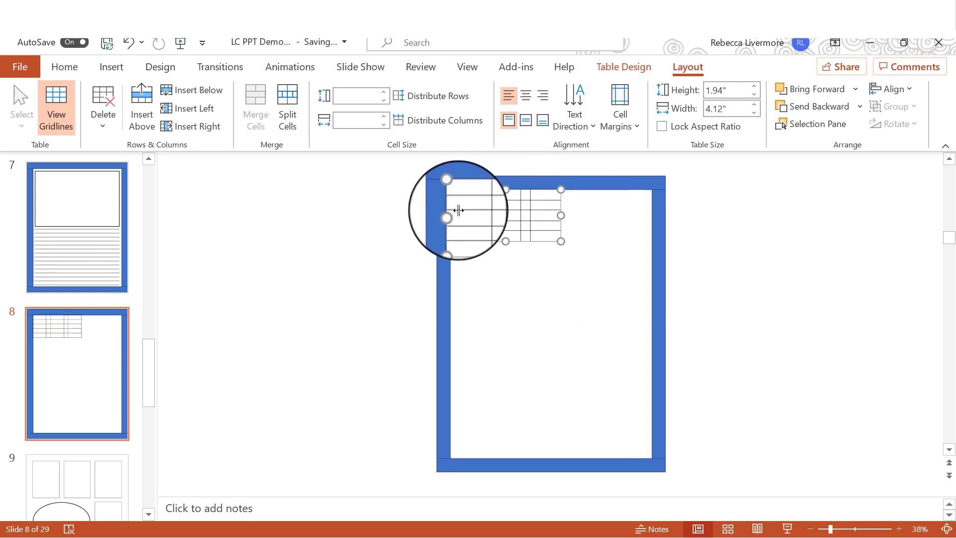
pyautogui.click(587, 270)
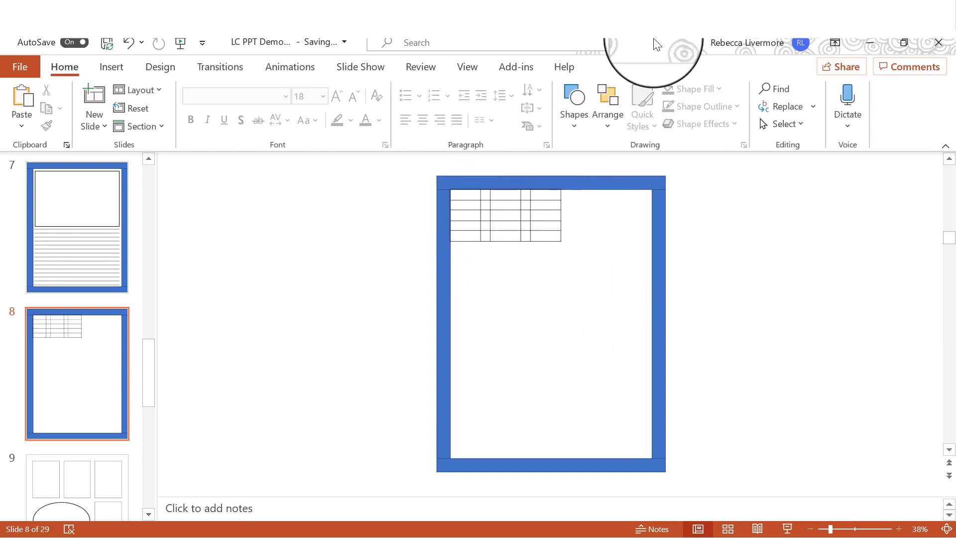
# - In Calculator, compute 8.5 − 1 − 0.36 − 0.36 to get 6.78
pyautogui.moveTo(636, 39)
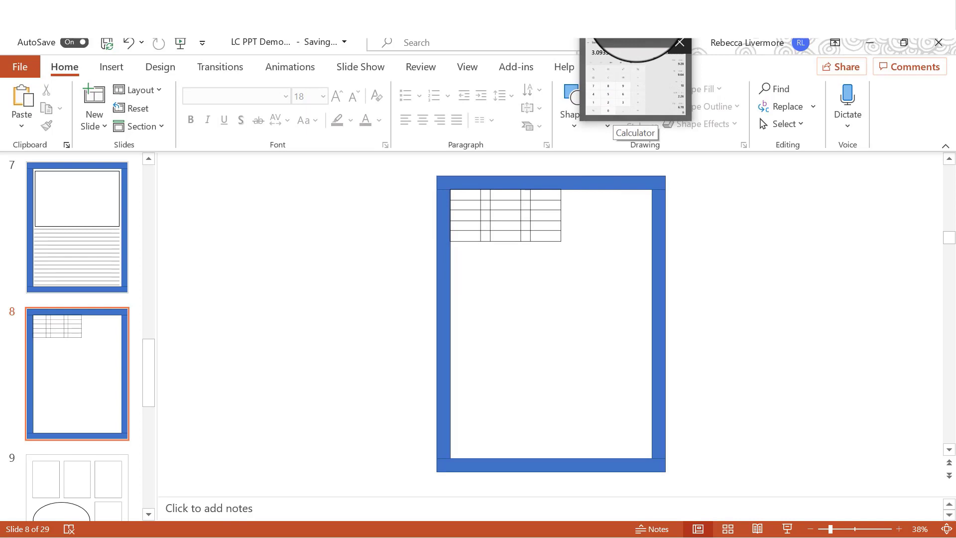
pyautogui.click(634, 39)
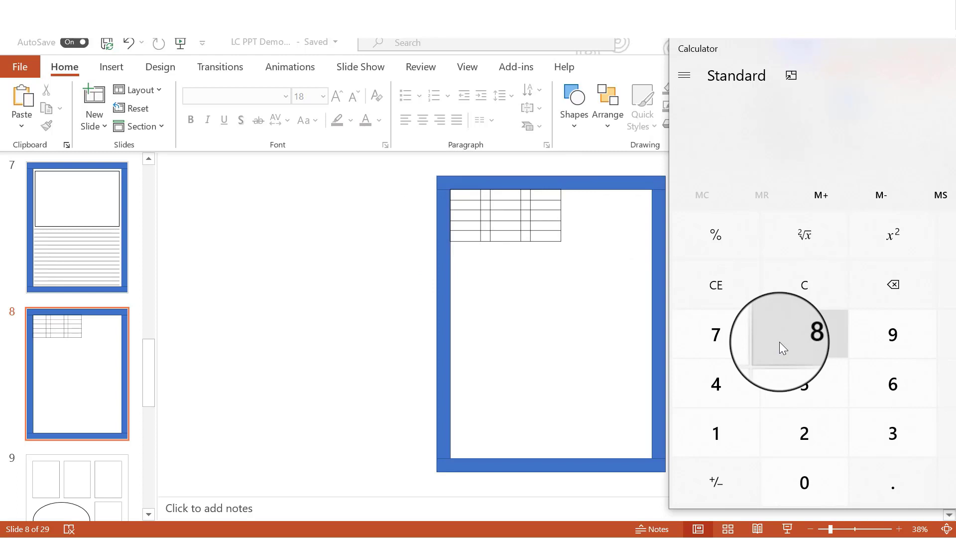
pyautogui.click(732, 346)
pyautogui.click(815, 492)
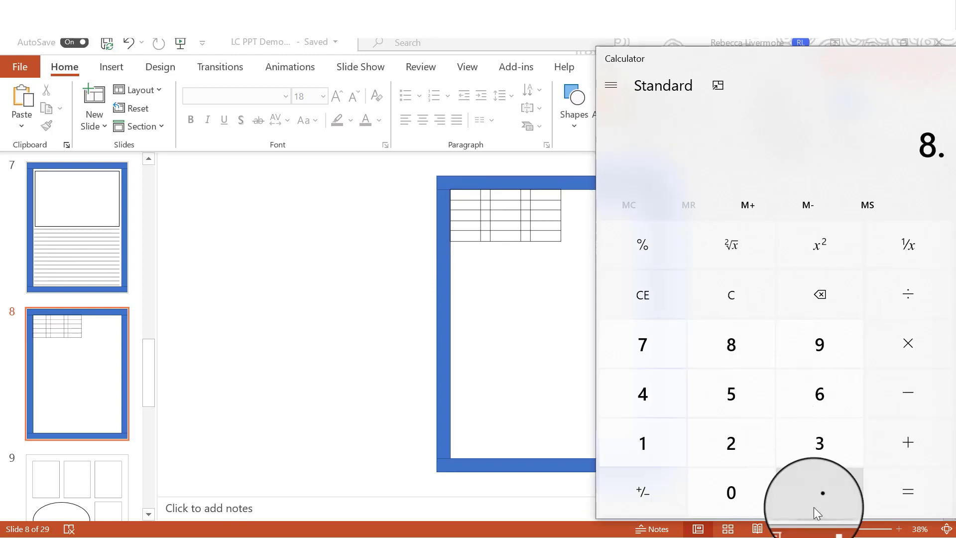
pyautogui.click(738, 400)
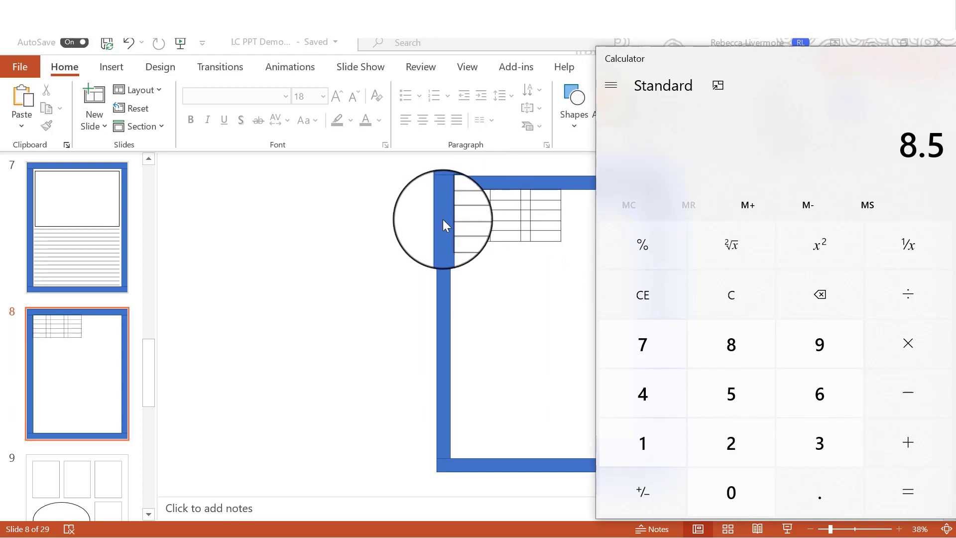
pyautogui.click(910, 391)
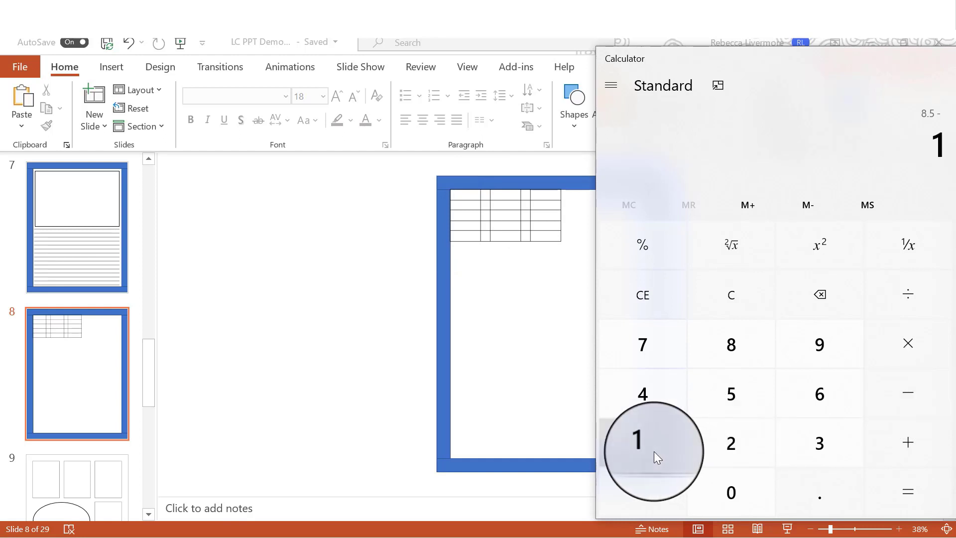
pyautogui.click(903, 496)
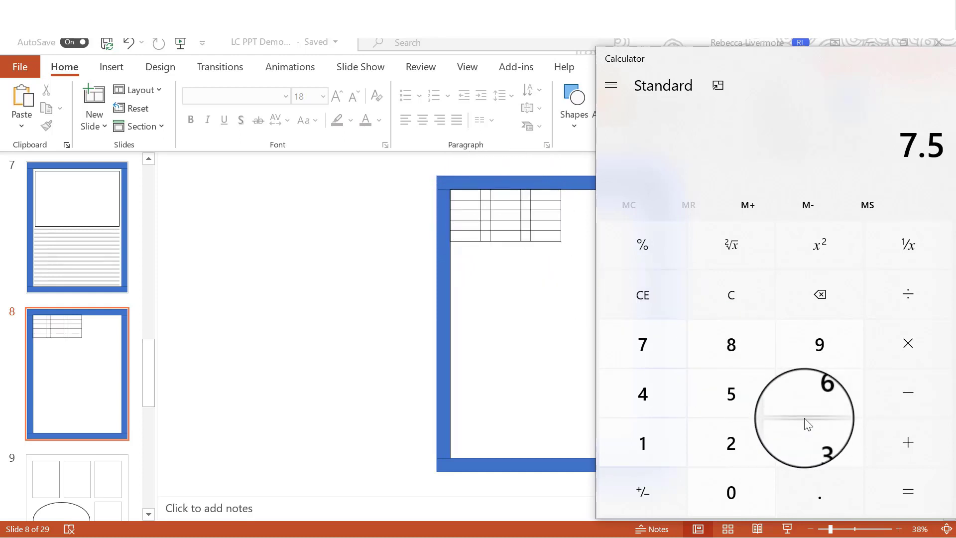
pyautogui.click(898, 390)
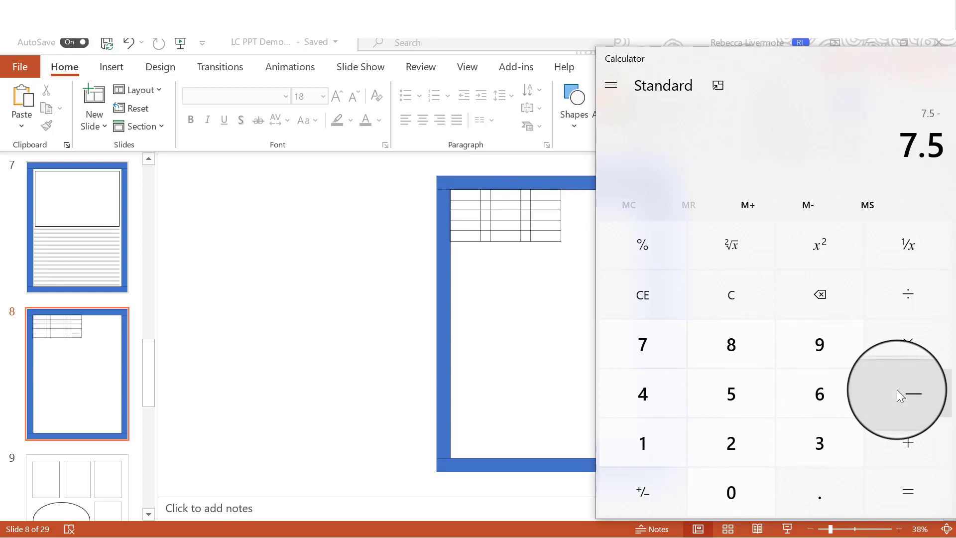
pyautogui.click(820, 499)
pyautogui.click(823, 453)
pyautogui.click(823, 402)
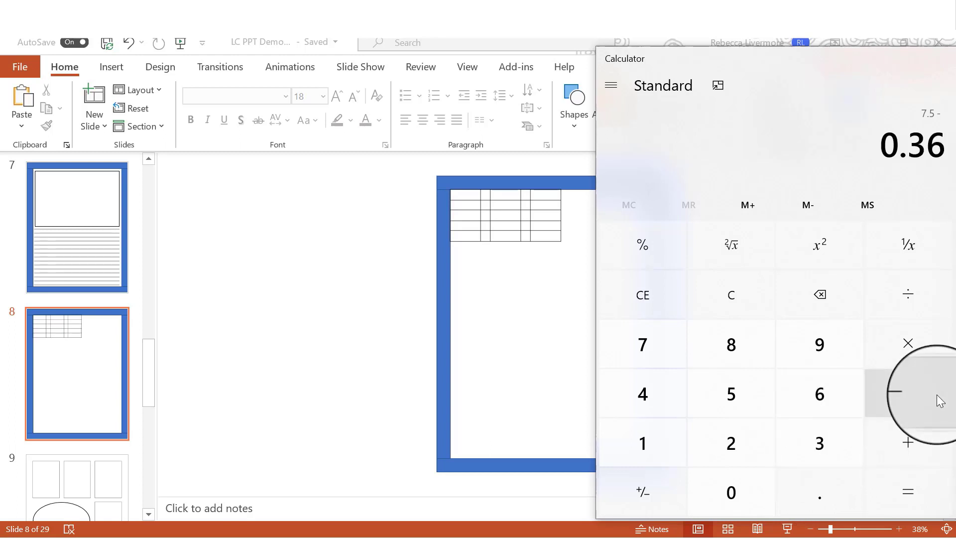
pyautogui.click(833, 496)
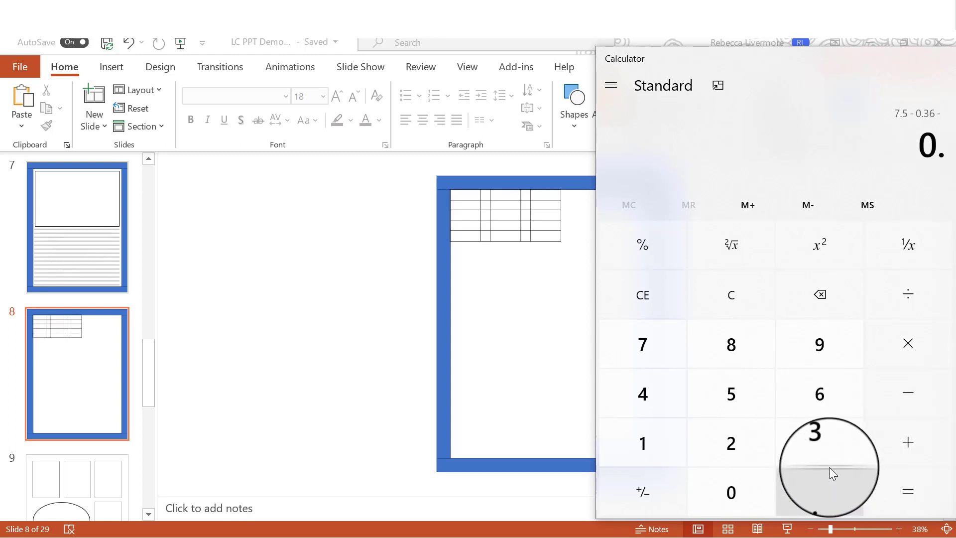
pyautogui.click(829, 453)
pyautogui.click(830, 402)
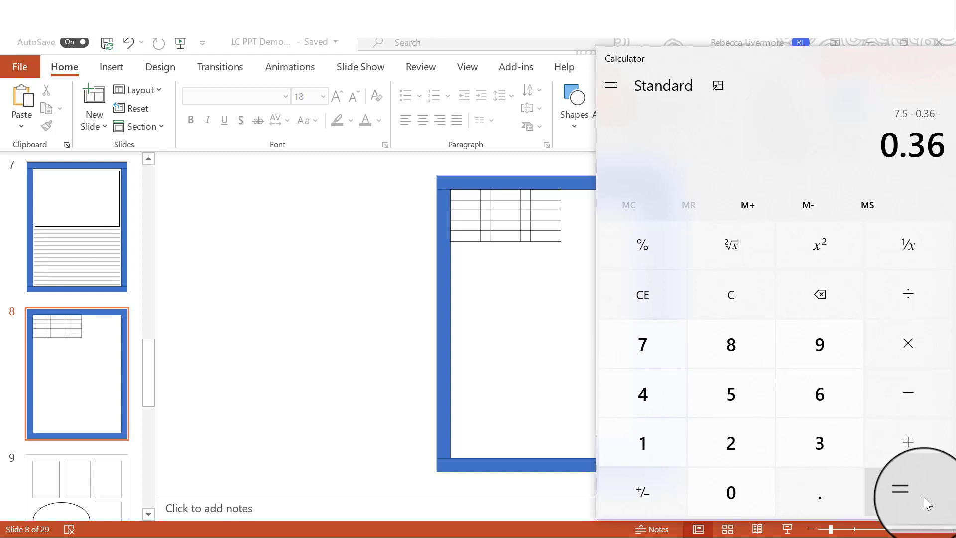
pyautogui.click(917, 492)
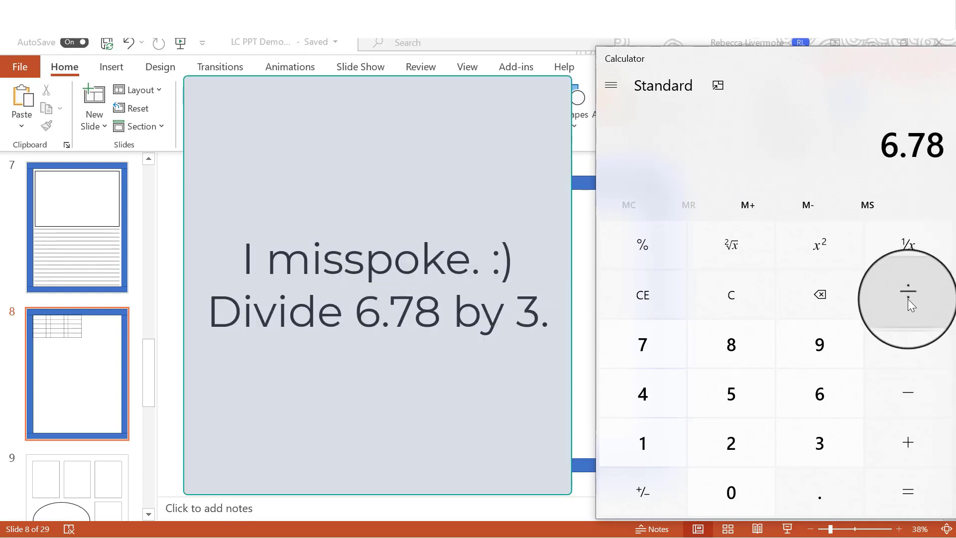
# - Divide 6.78 by 3 to get a 2.26 panel width
pyautogui.click(911, 307)
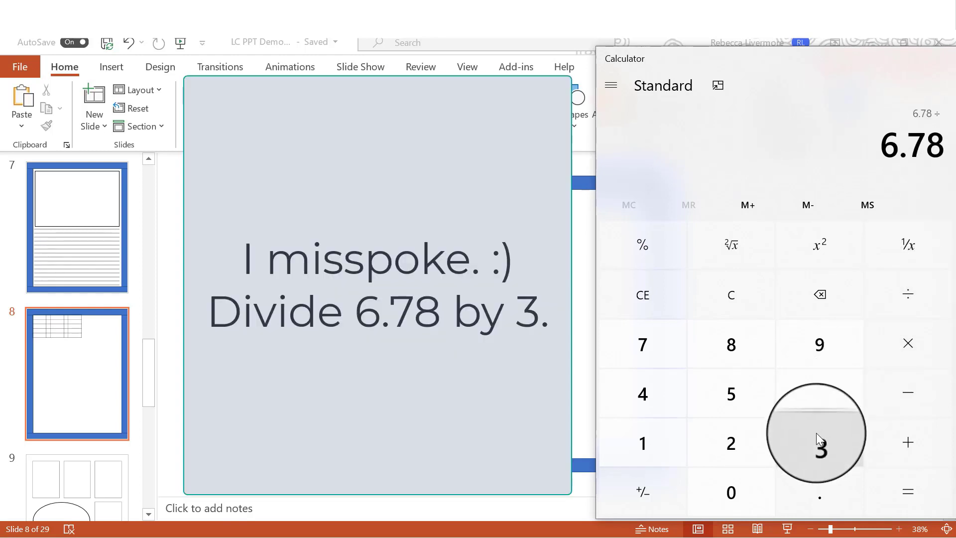
pyautogui.click(908, 492)
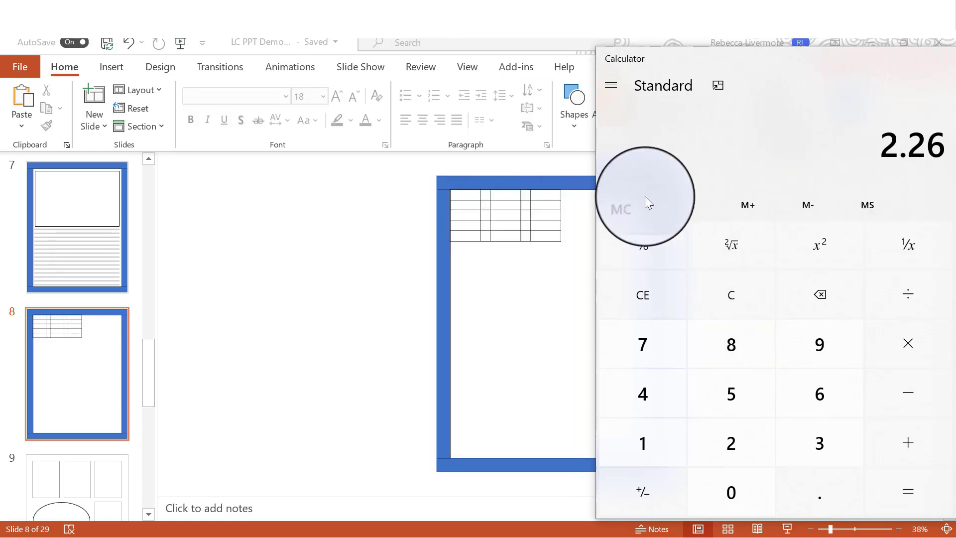
pyautogui.click(471, 197)
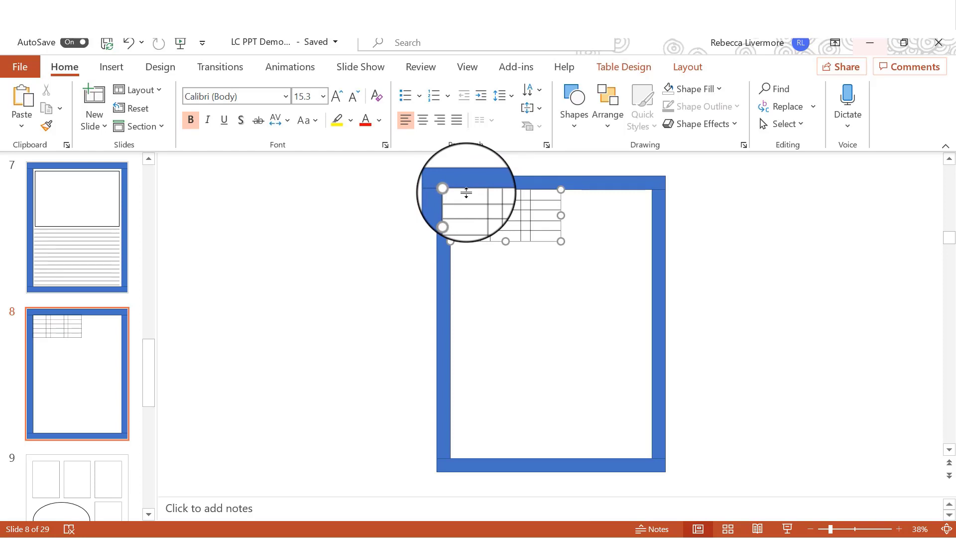
# - Set the panel columns' width to 2.26" in the Table Layout Cell Size box
pyautogui.click(685, 65)
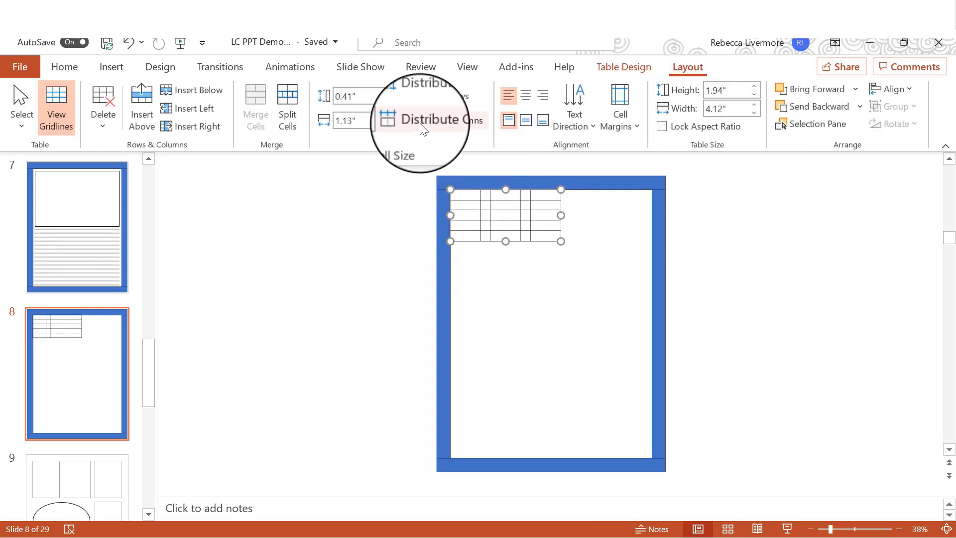
pyautogui.click(353, 123)
pyautogui.write('1.13')
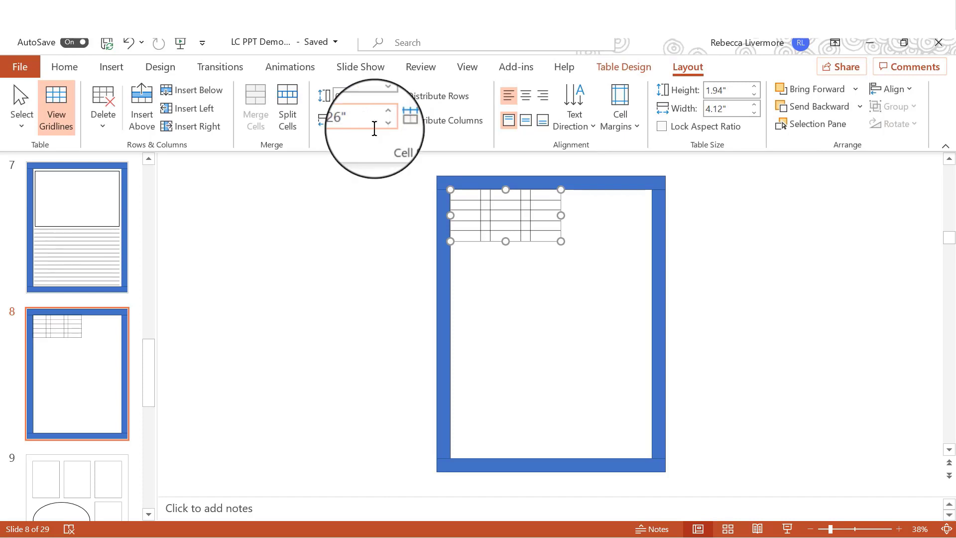
pyautogui.click(436, 137)
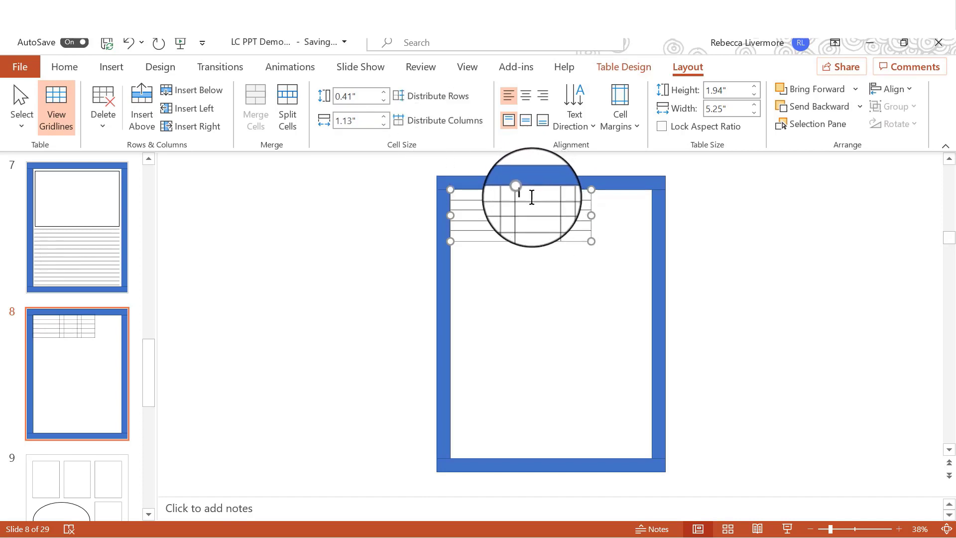
pyautogui.click(352, 119)
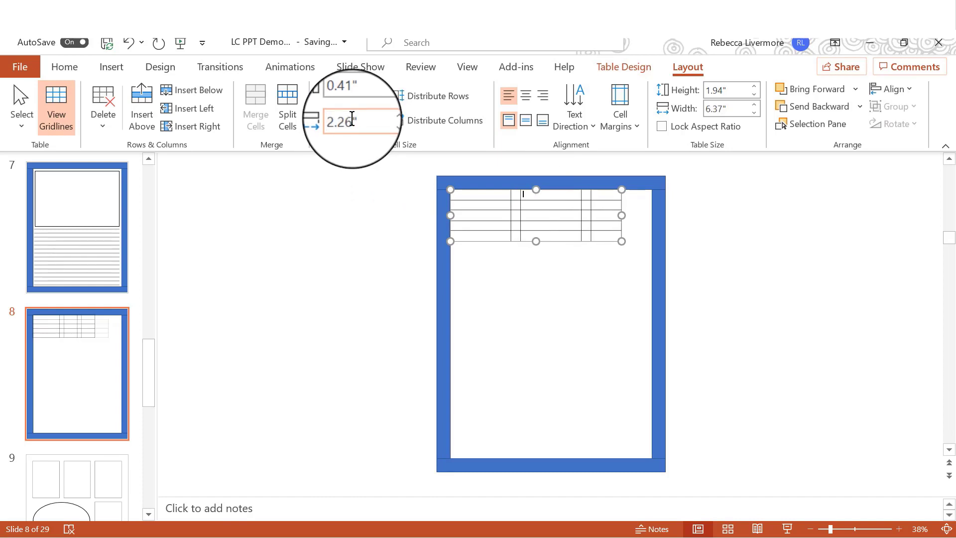
pyautogui.press('Return')
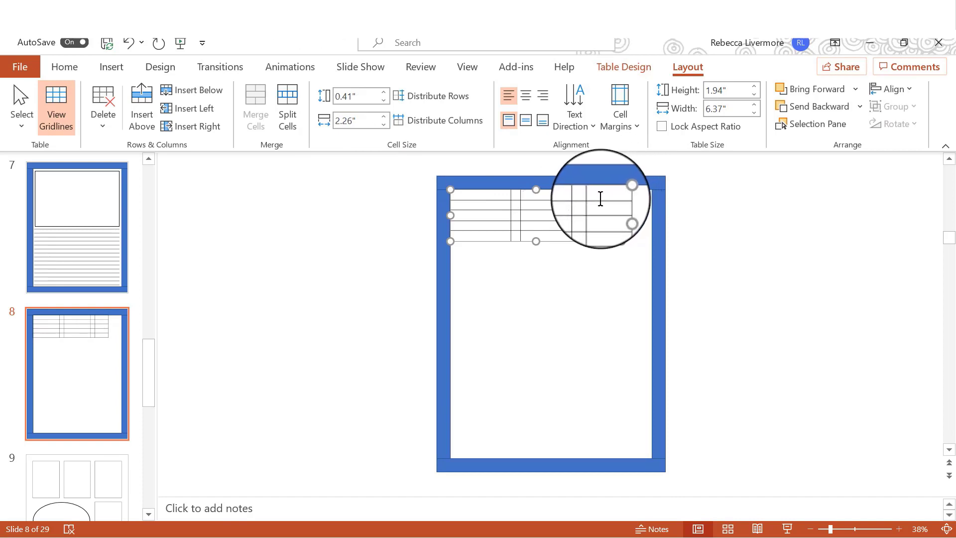
pyautogui.click(351, 124)
pyautogui.click(351, 124)
pyautogui.press('BackSpace')
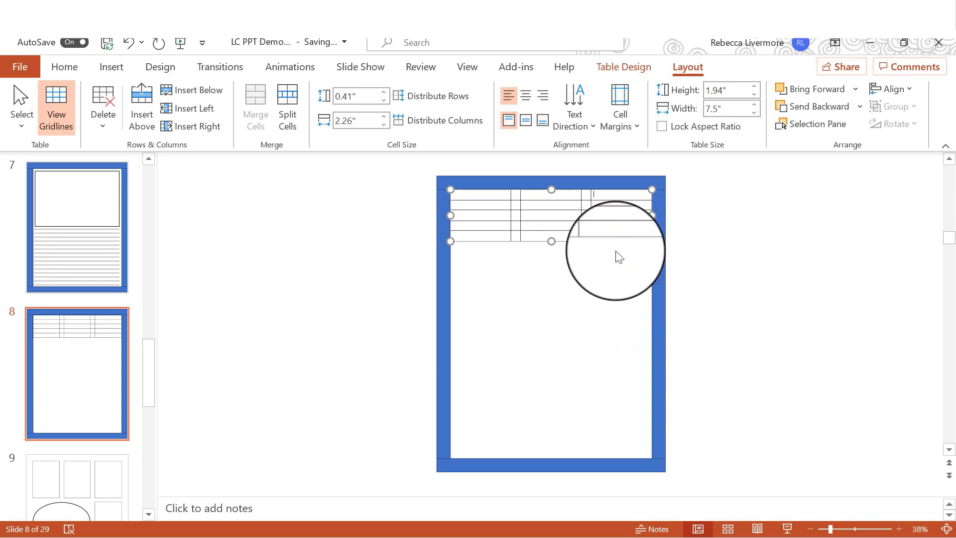
pyautogui.click(711, 251)
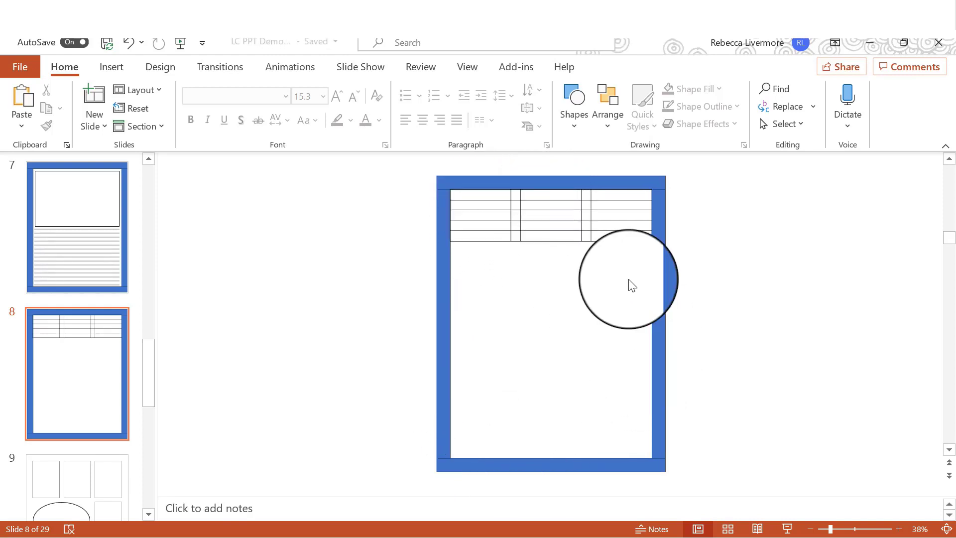
# - Reposition Calculator and compute the page height 11 minus 1 to get 10
pyautogui.click(633, 10)
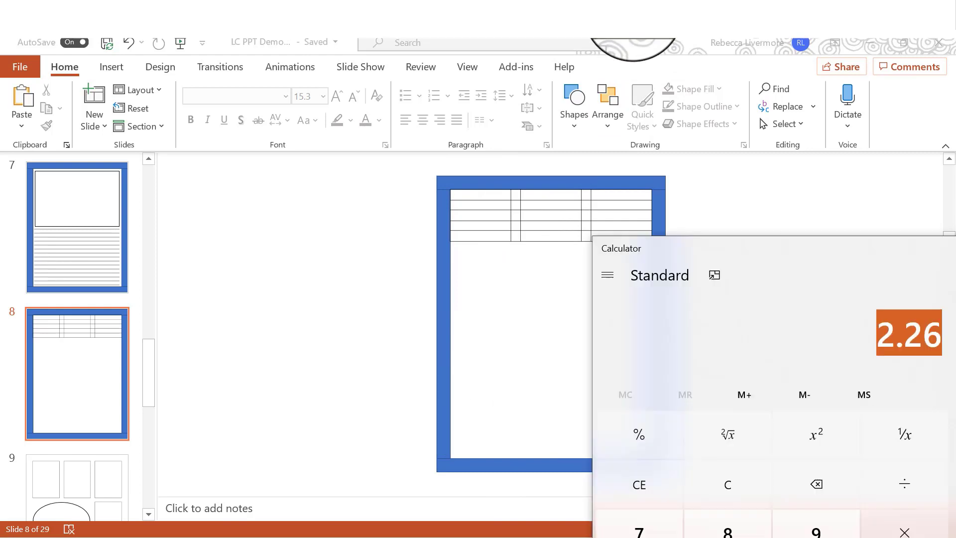
pyautogui.moveTo(797, 269); pyautogui.dragTo(645, 90)
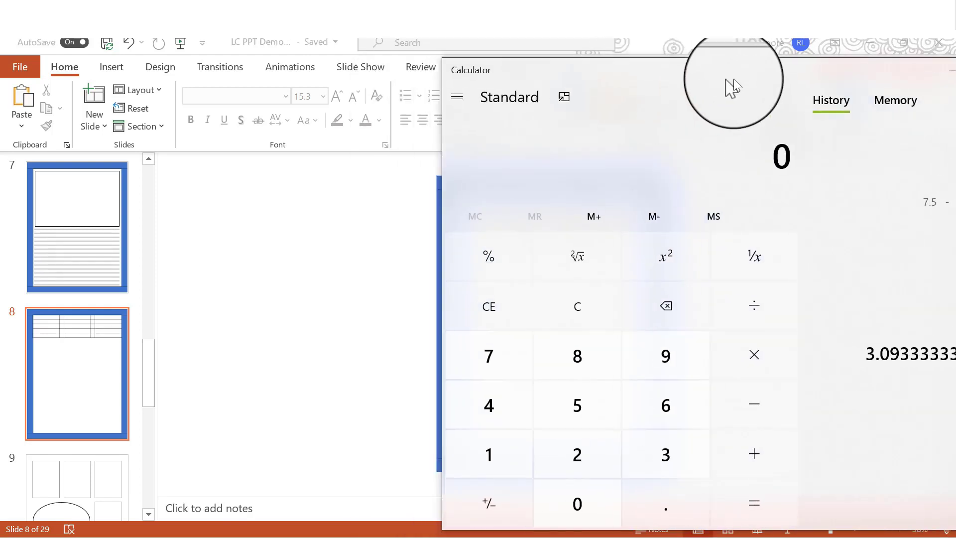
pyautogui.moveTo(734, 78); pyautogui.dragTo(740, 48)
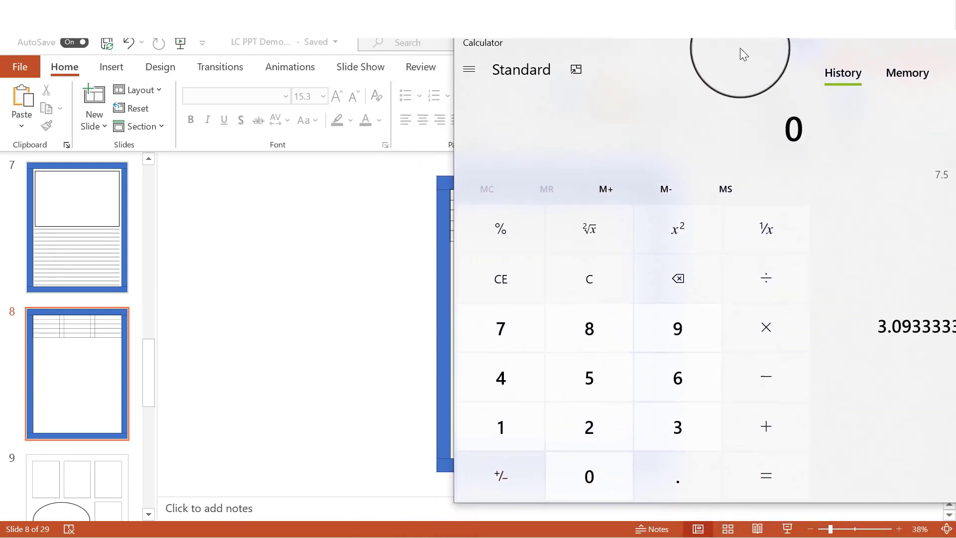
pyautogui.doubleClick(501, 427)
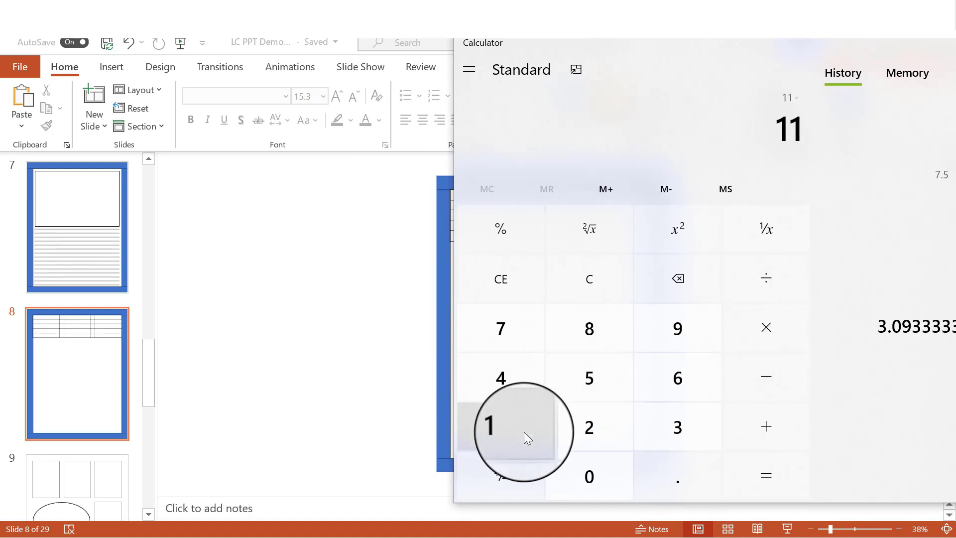
pyautogui.click(766, 479)
pyautogui.moveTo(789, 44); pyautogui.dragTo(865, 43)
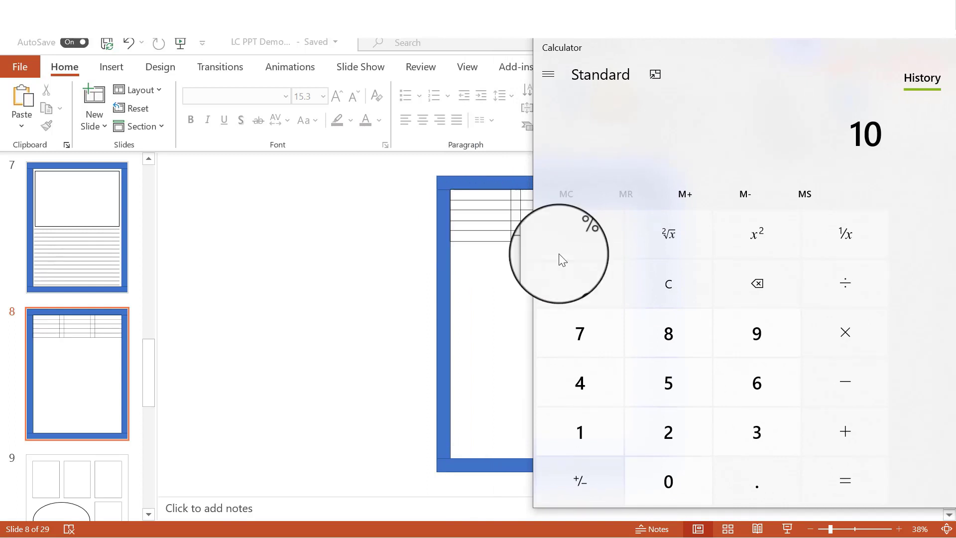
# - Subtract two 0.36 gaps from 10 to get 9.28
pyautogui.click(837, 384)
pyautogui.click(780, 483)
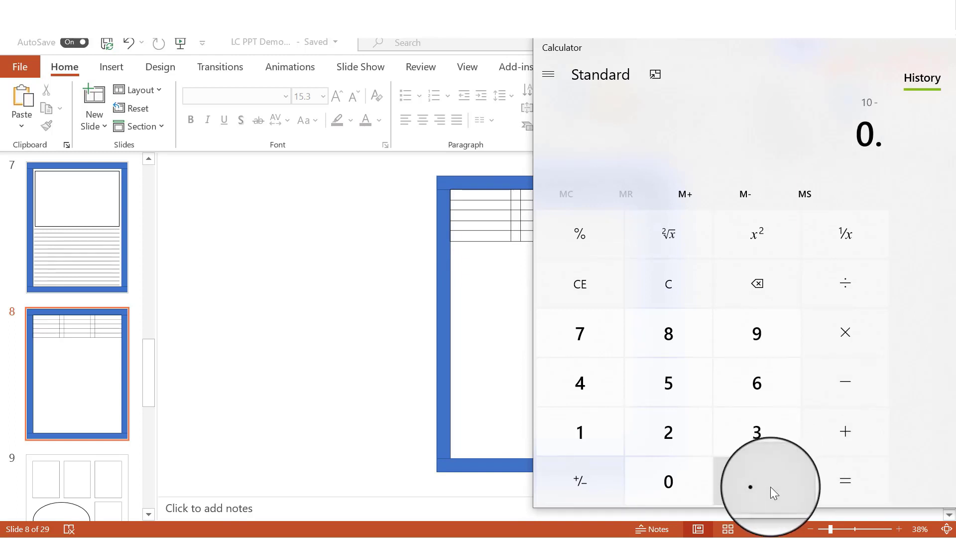
pyautogui.click(758, 438)
pyautogui.click(761, 387)
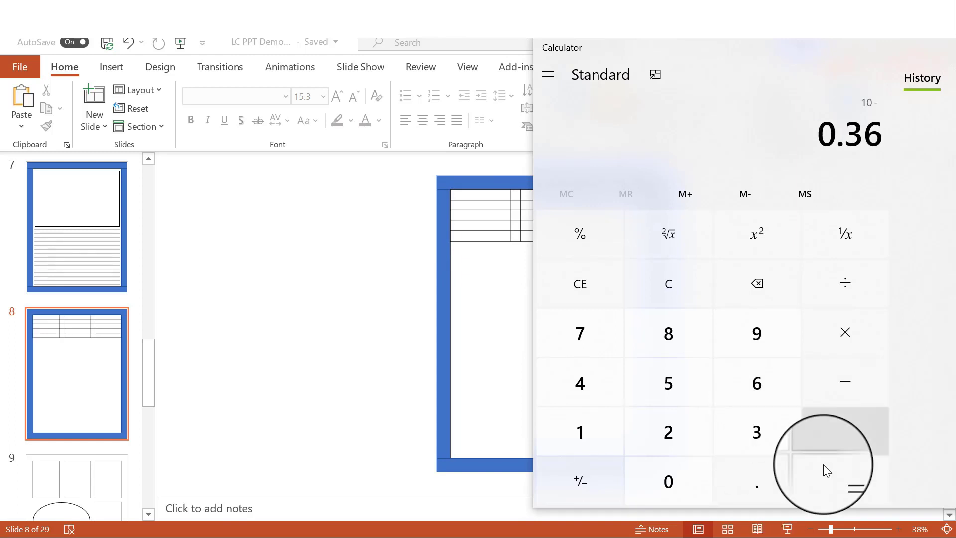
pyautogui.click(844, 483)
pyautogui.click(853, 391)
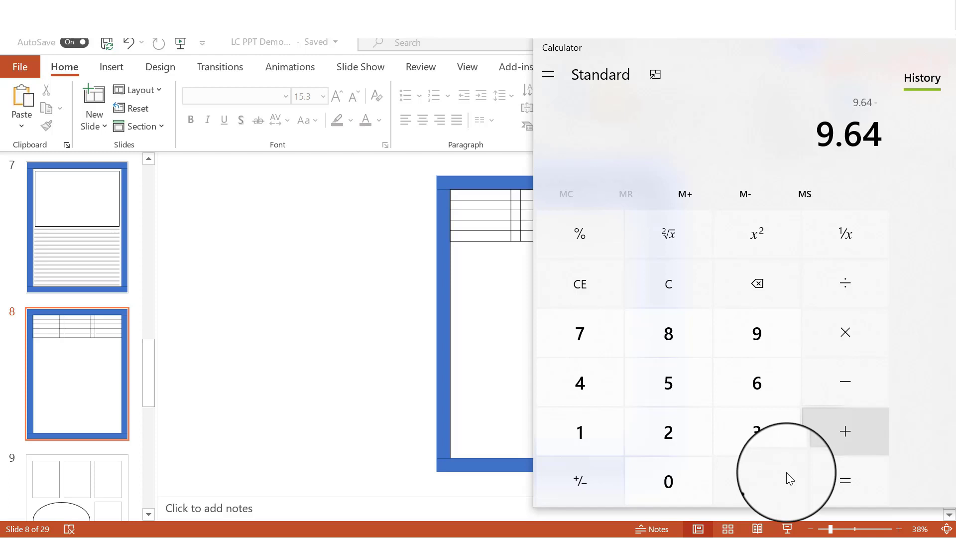
pyautogui.click(760, 485)
pyautogui.click(755, 441)
pyautogui.click(769, 381)
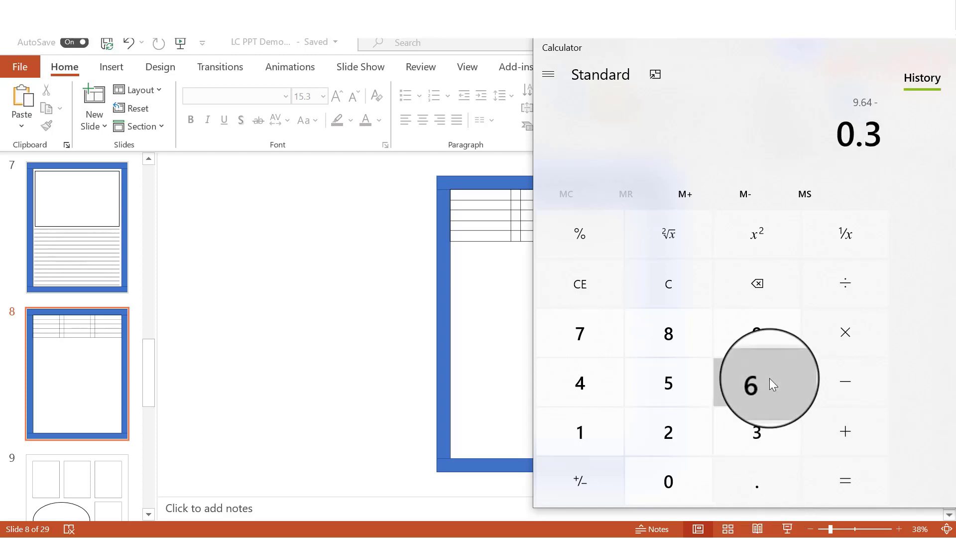
pyautogui.click(836, 475)
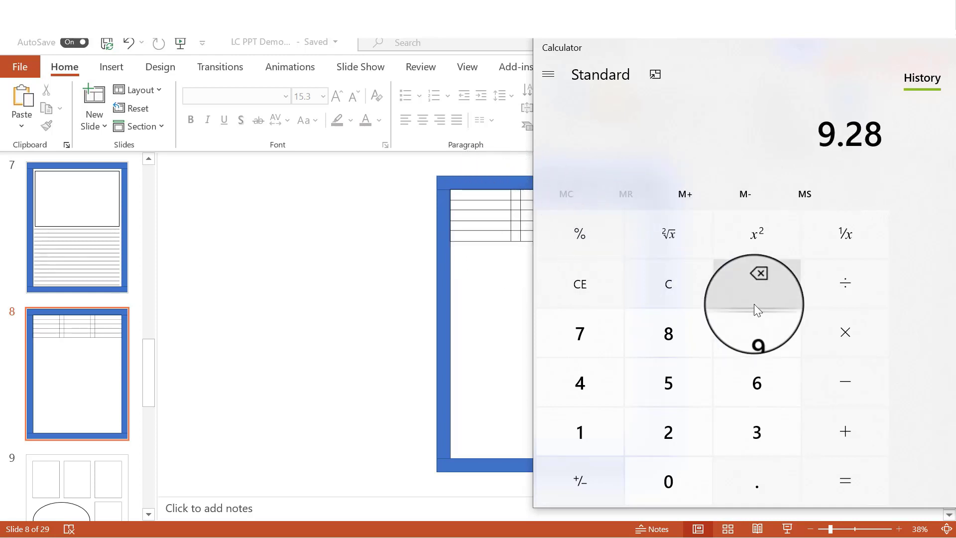
# - Divide 9.28 by 3 for a row height of about 3.09
pyautogui.click(847, 287)
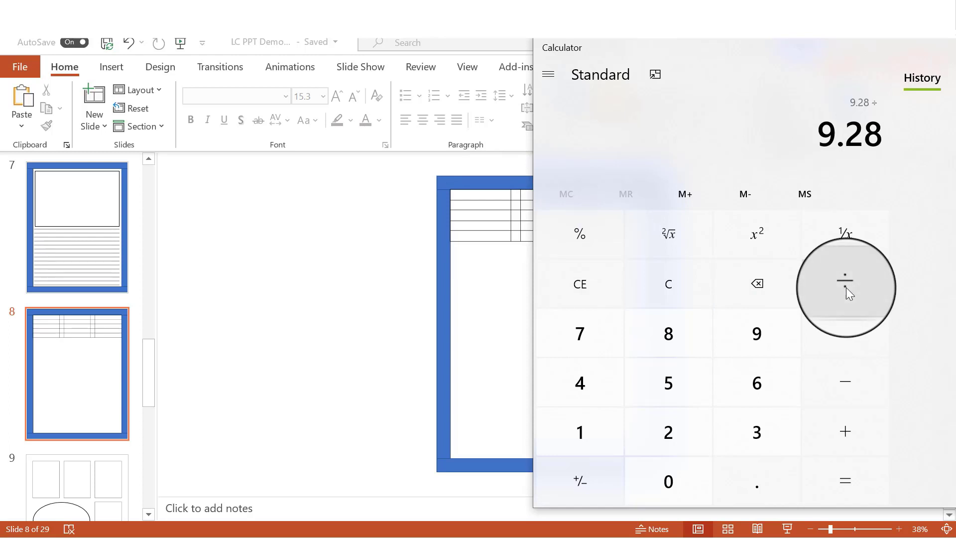
pyautogui.click(758, 434)
pyautogui.click(866, 487)
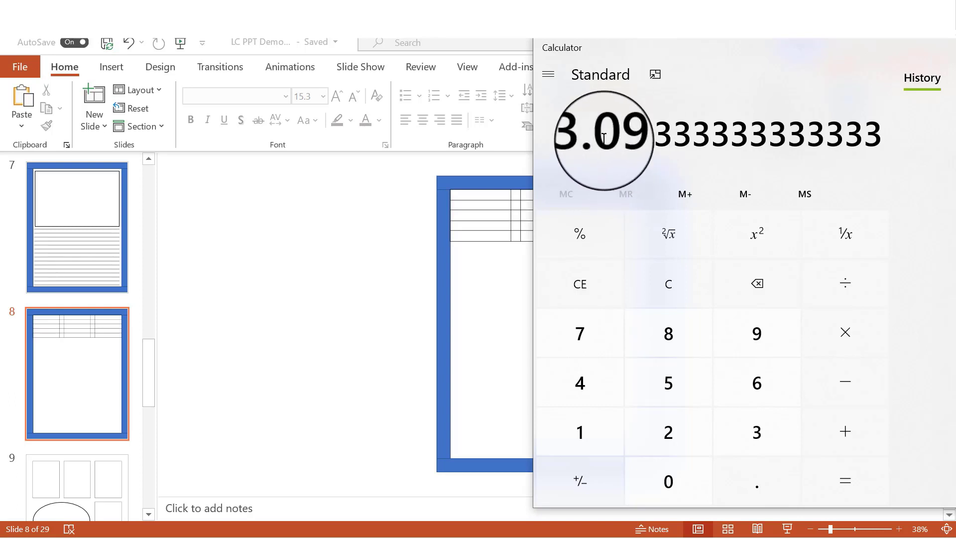
pyautogui.moveTo(603, 138); pyautogui.dragTo(570, 139)
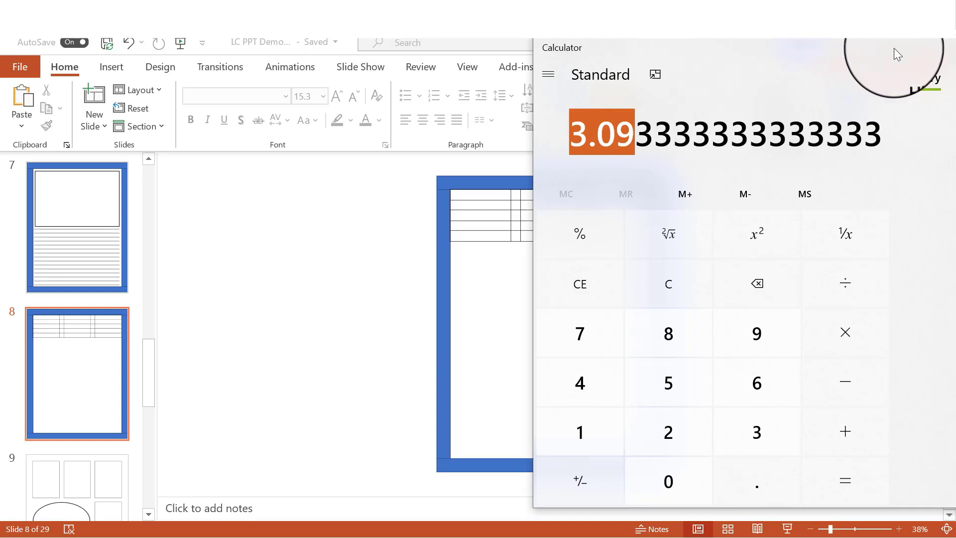
pyautogui.moveTo(894, 48); pyautogui.dragTo(766, 95)
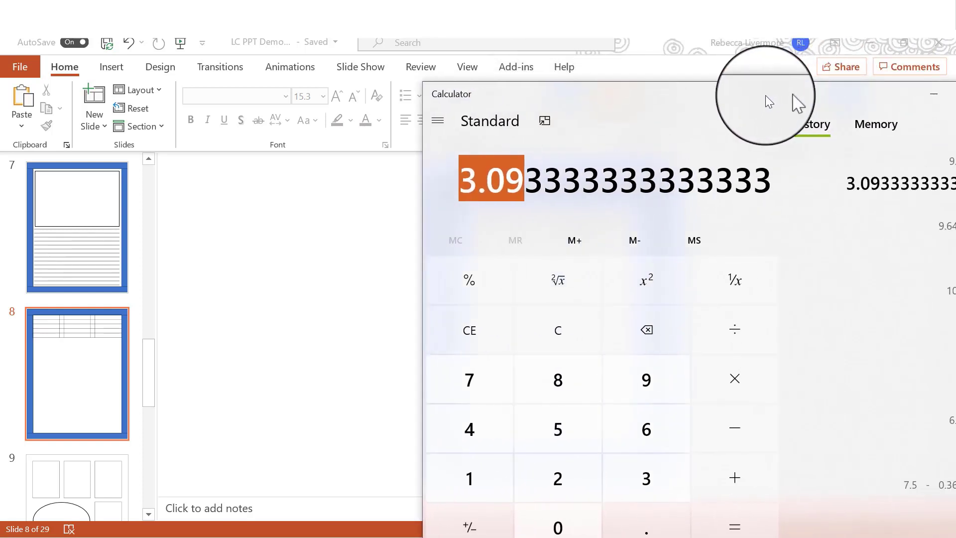
# - Set the first panel row's height to 3.09"
pyautogui.click(904, 99)
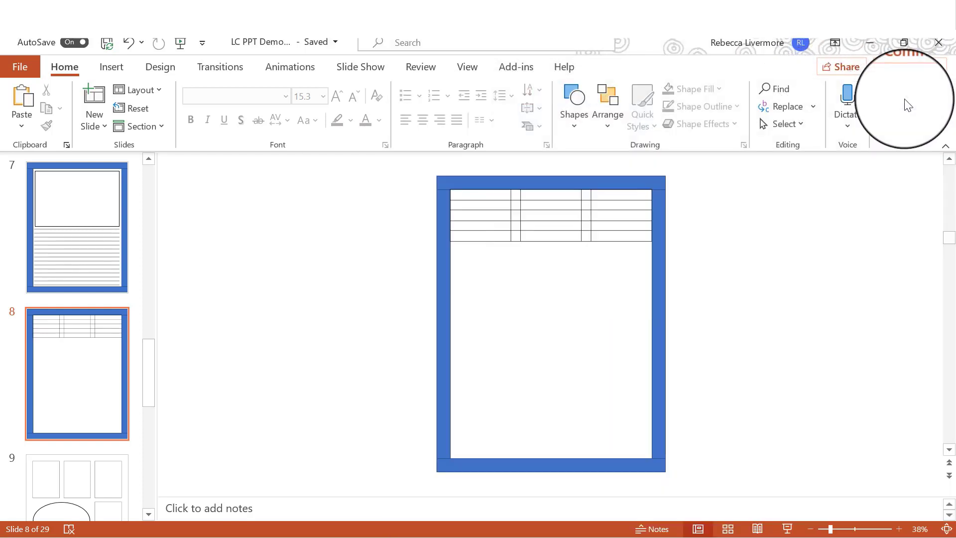
pyautogui.click(491, 195)
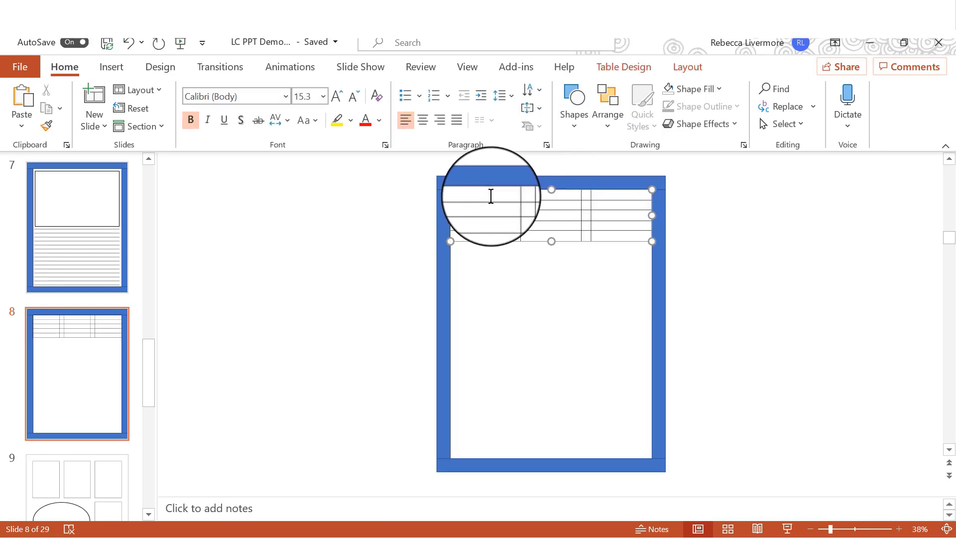
pyautogui.click(682, 70)
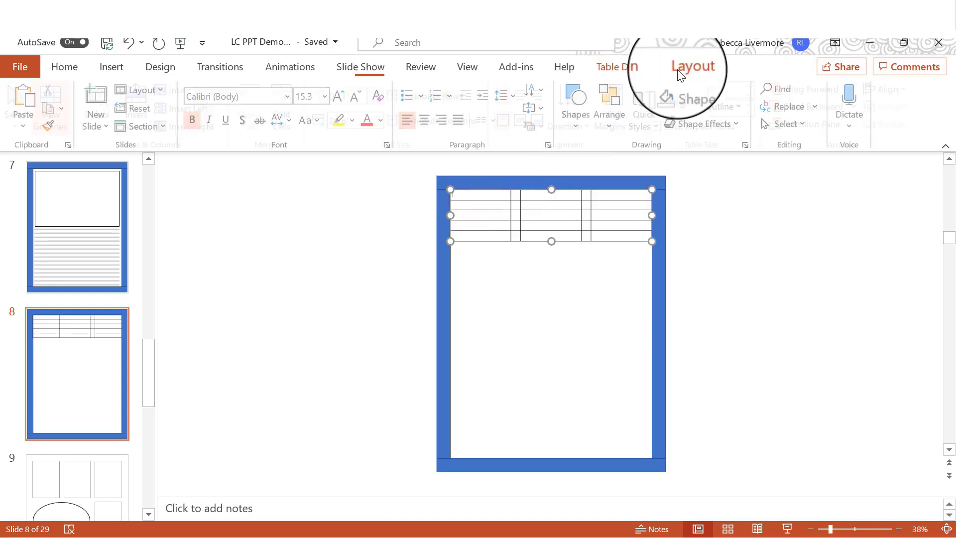
pyautogui.click(354, 98)
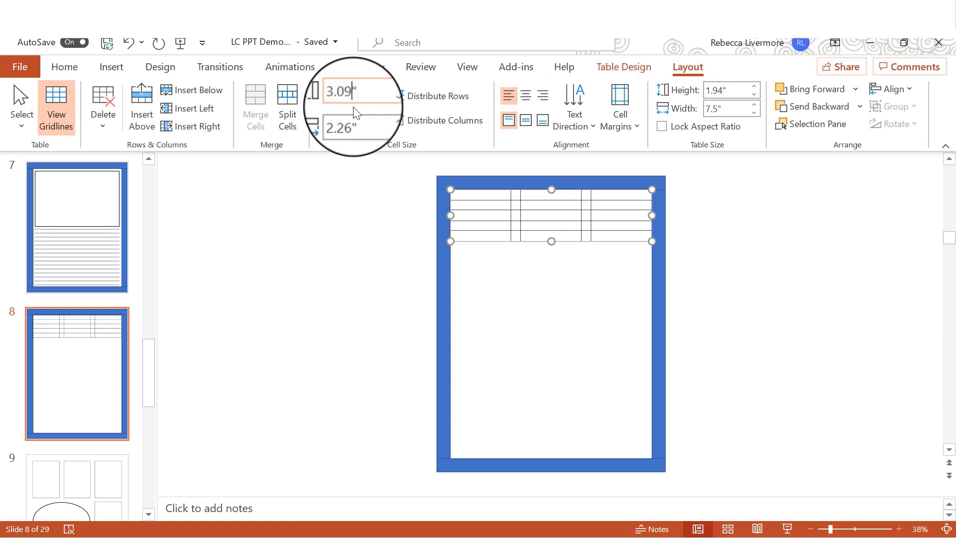
pyautogui.write('3.09')
pyautogui.press('Return')
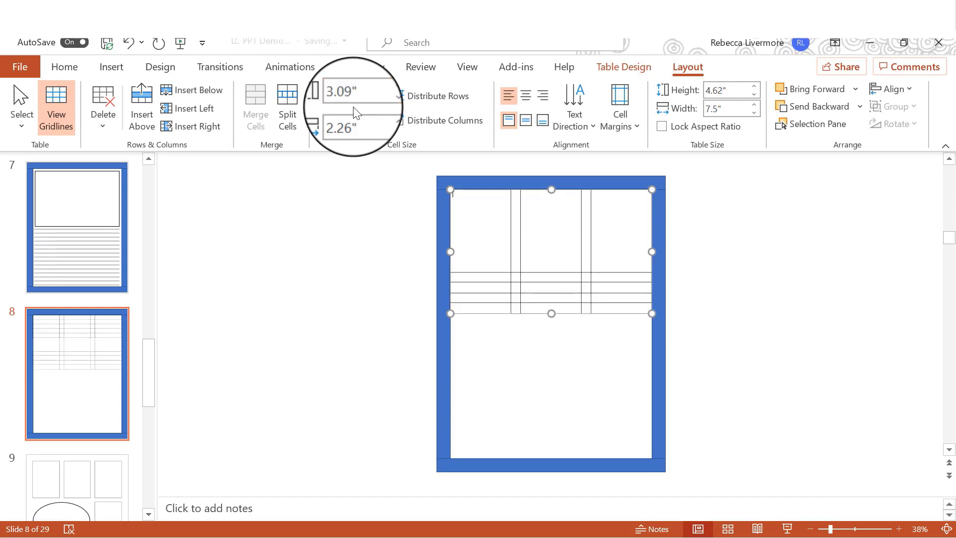
# - Make the remaining panel rows 3.09" tall and pull the right blue frame bar outward
pyautogui.click(479, 264)
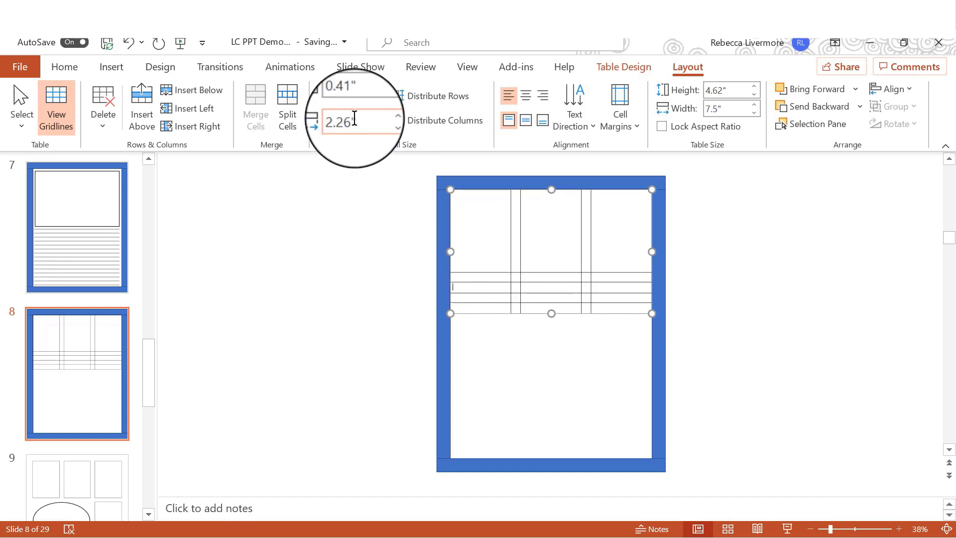
pyautogui.click(354, 97)
pyautogui.press('BackSpace')
pyautogui.press('BackSpace')
pyautogui.press('BackSpace')
pyautogui.press('BackSpace')
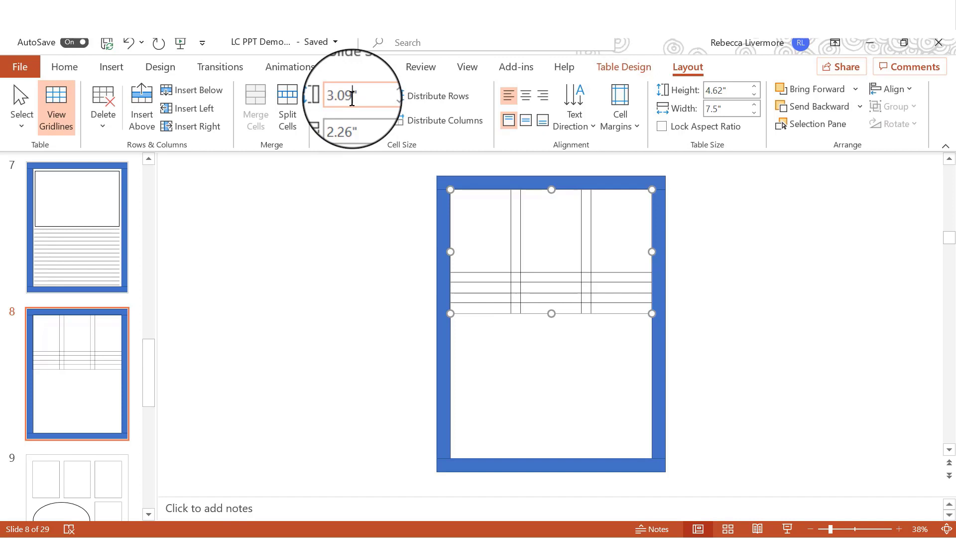
pyautogui.press('Return')
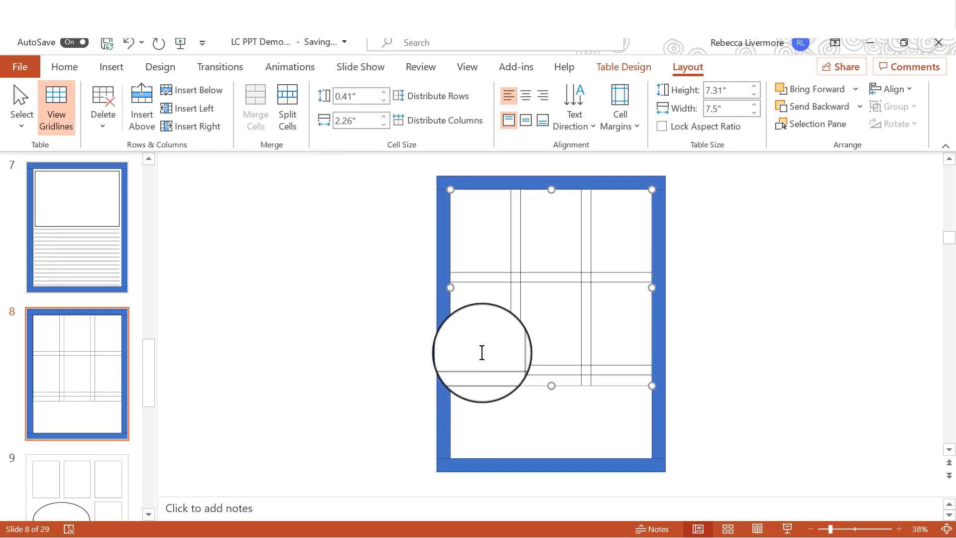
pyautogui.moveTo(356, 96); pyautogui.dragTo(351, 98)
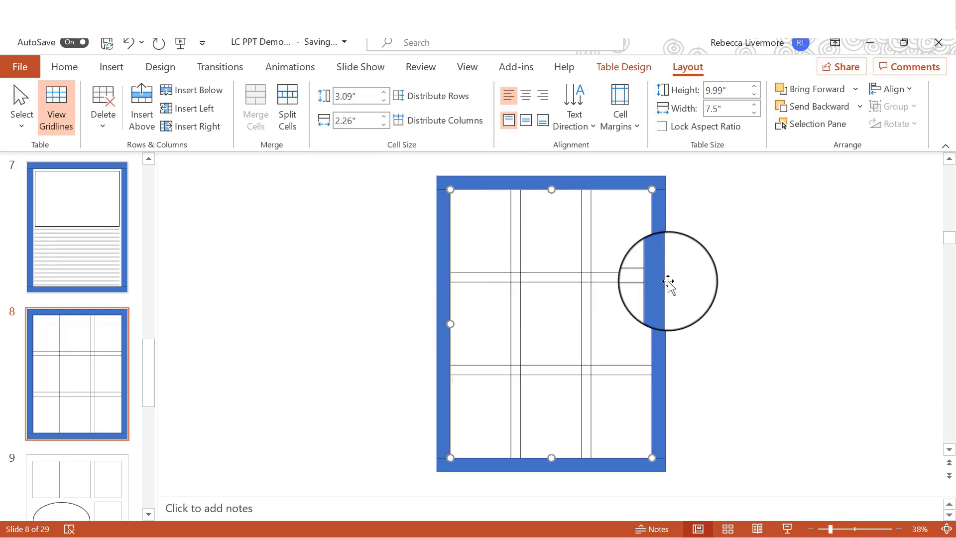
pyautogui.moveTo(665, 284); pyautogui.dragTo(859, 286)
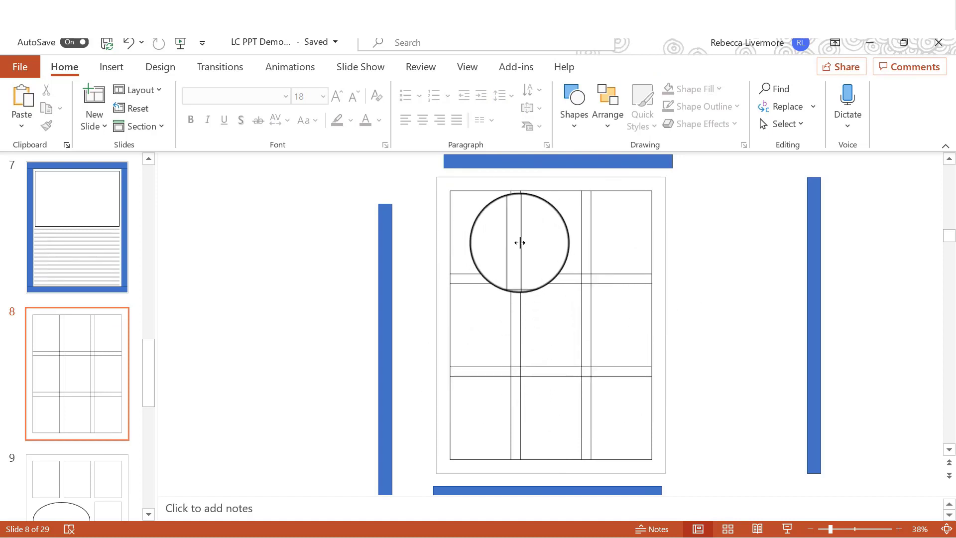
# - Select the first gutter column and toggle off its inside borders
pyautogui.click(516, 215)
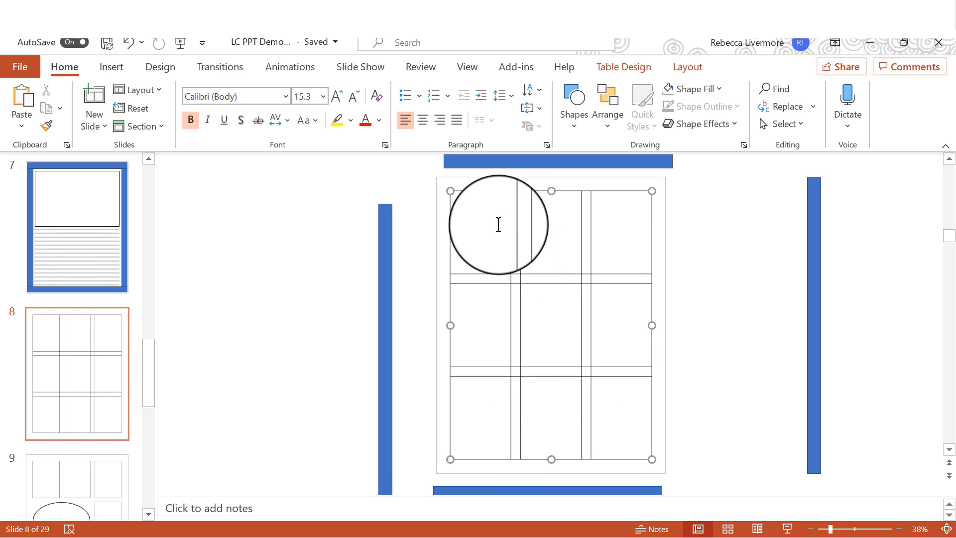
pyautogui.hotkey('shift', 'Down')
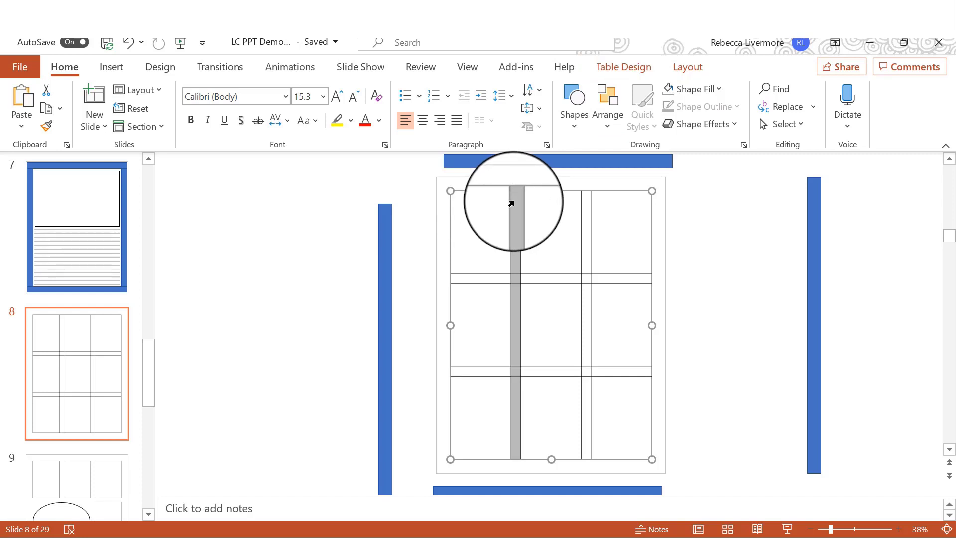
pyautogui.click(641, 68)
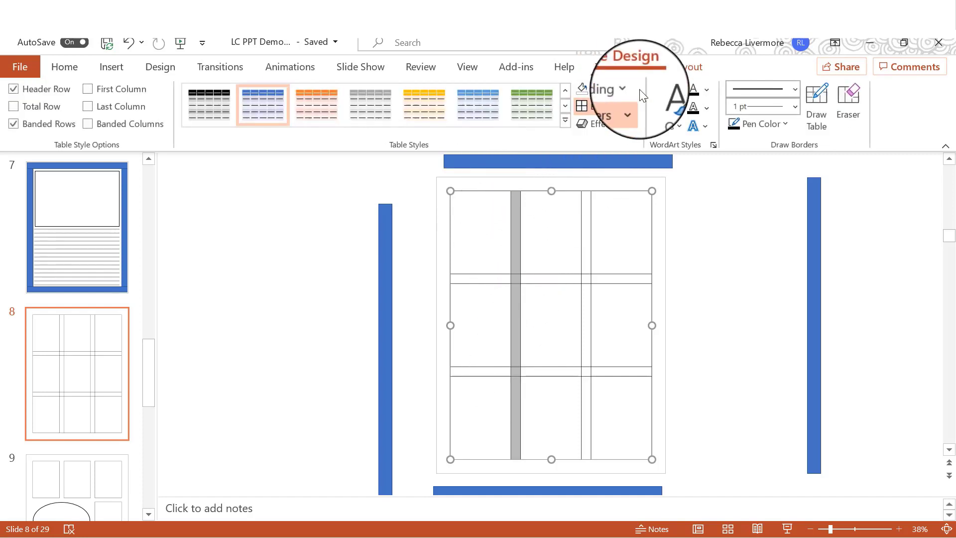
pyautogui.click(633, 107)
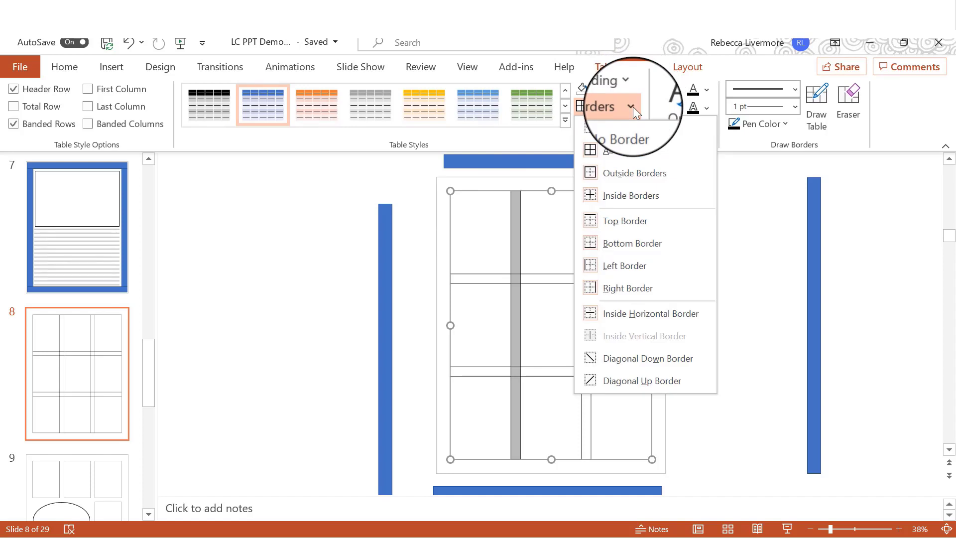
pyautogui.click(617, 195)
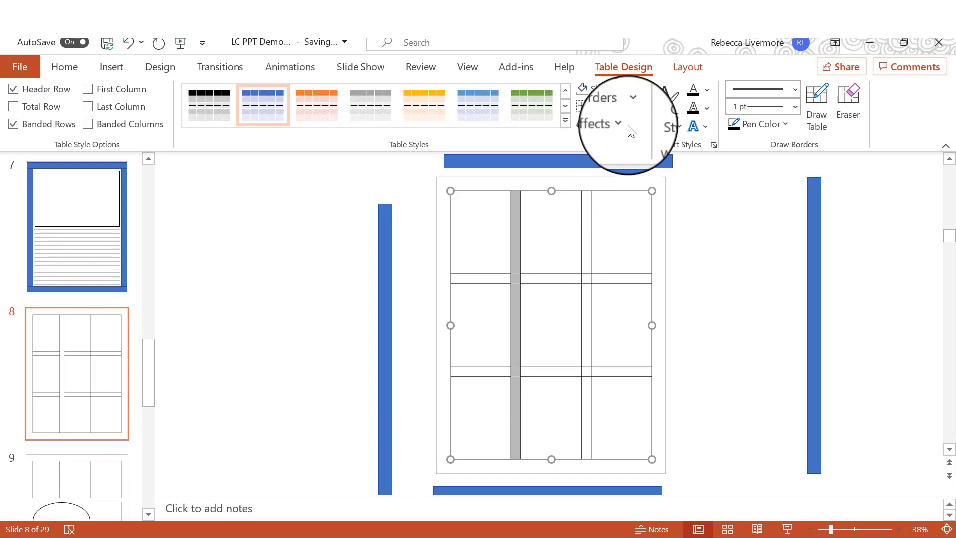
# - Toggle off the first gutter column's top and bottom borders
pyautogui.click(632, 106)
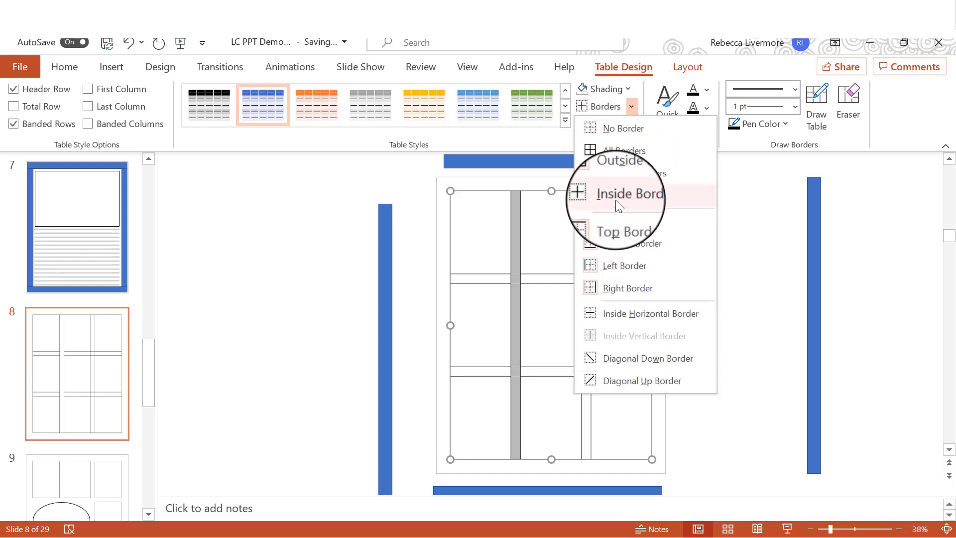
pyautogui.click(619, 220)
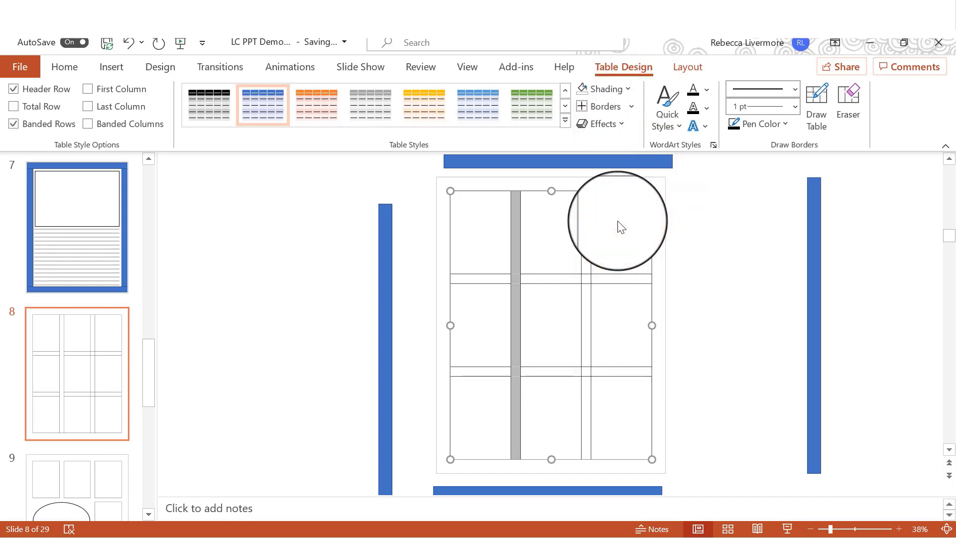
pyautogui.click(632, 107)
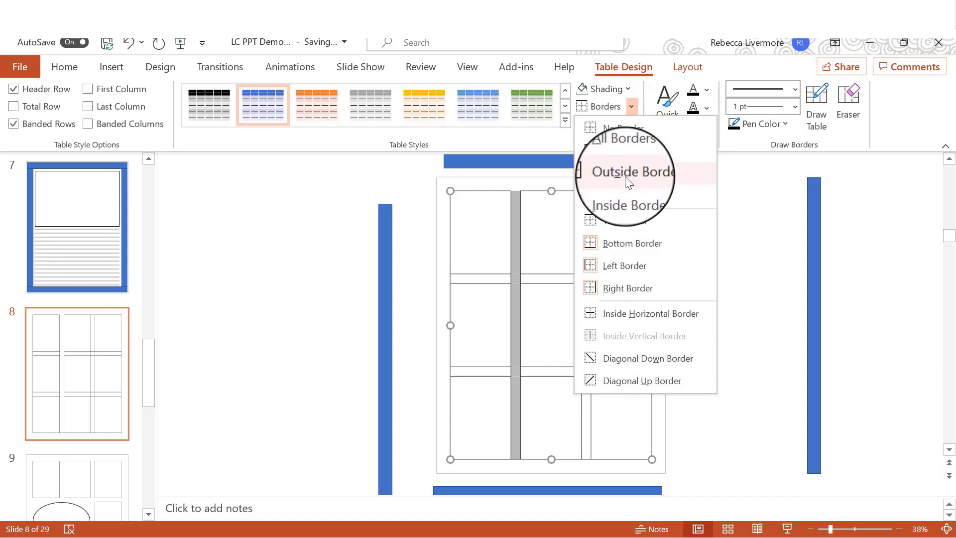
pyautogui.click(625, 245)
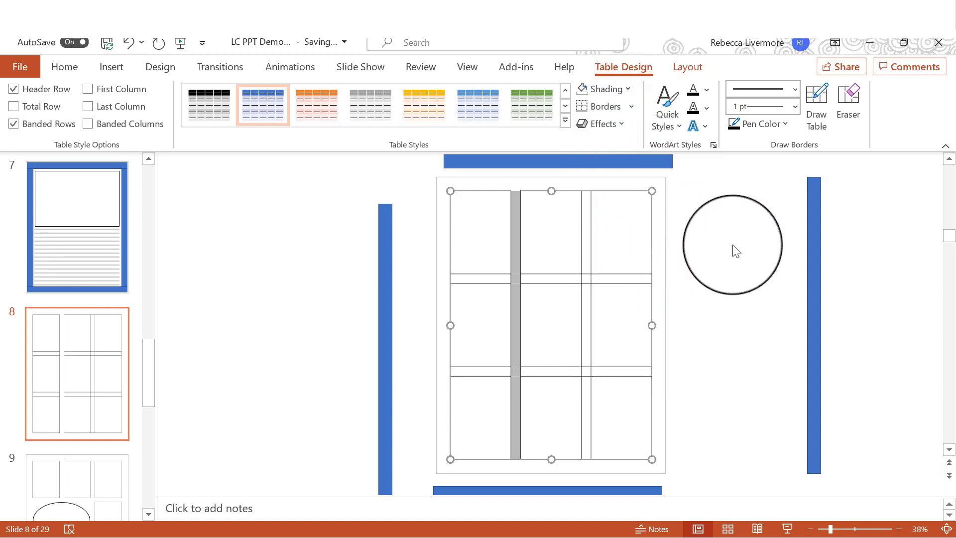
pyautogui.click(733, 249)
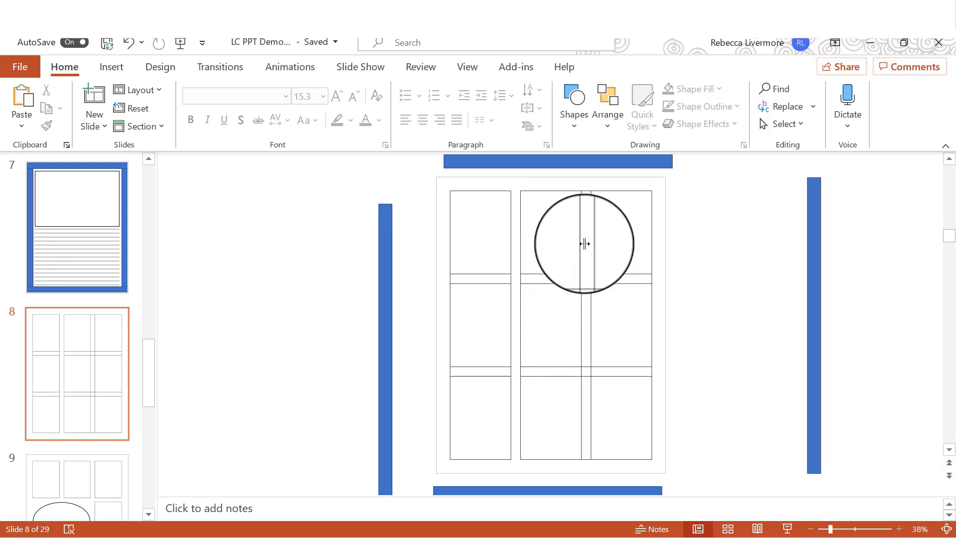
pyautogui.click(566, 215)
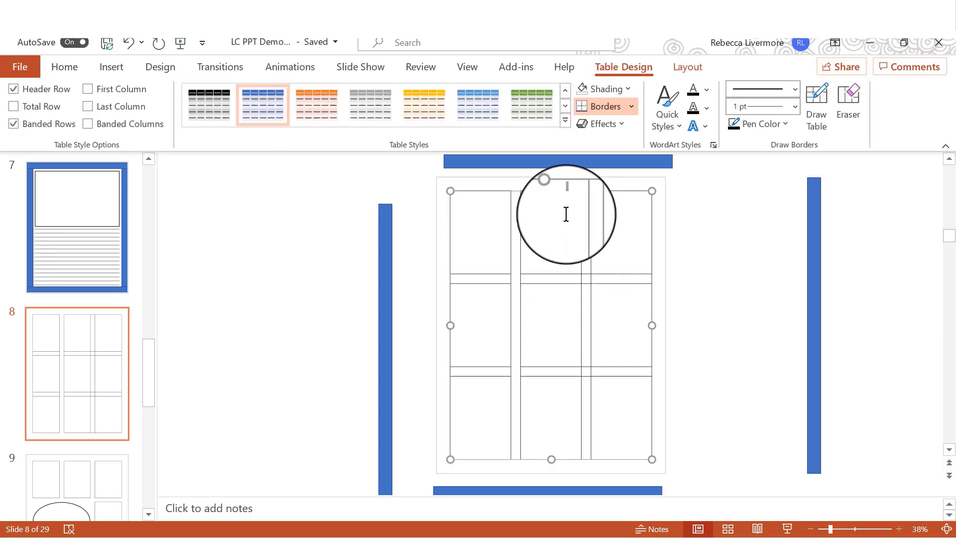
# - Remove the inside, top and bottom borders from the second gutter column
pyautogui.hotkey('shift', 'Down')
pyautogui.hotkey('shift', 'Down')
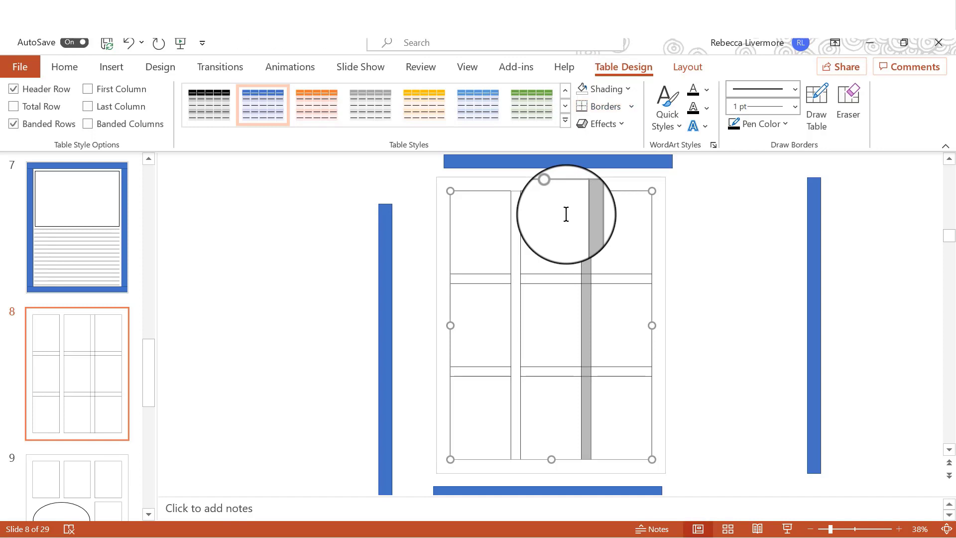
pyautogui.click(630, 106)
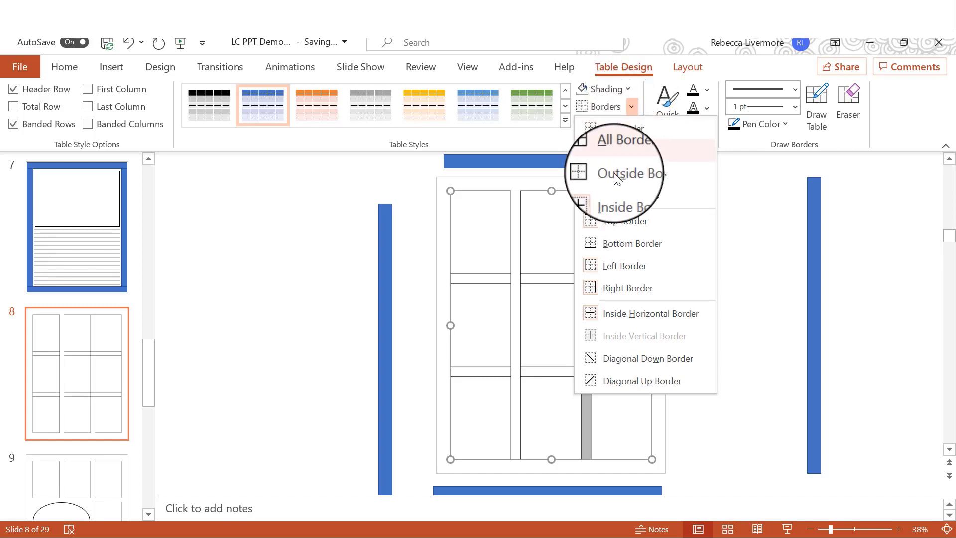
pyautogui.click(608, 199)
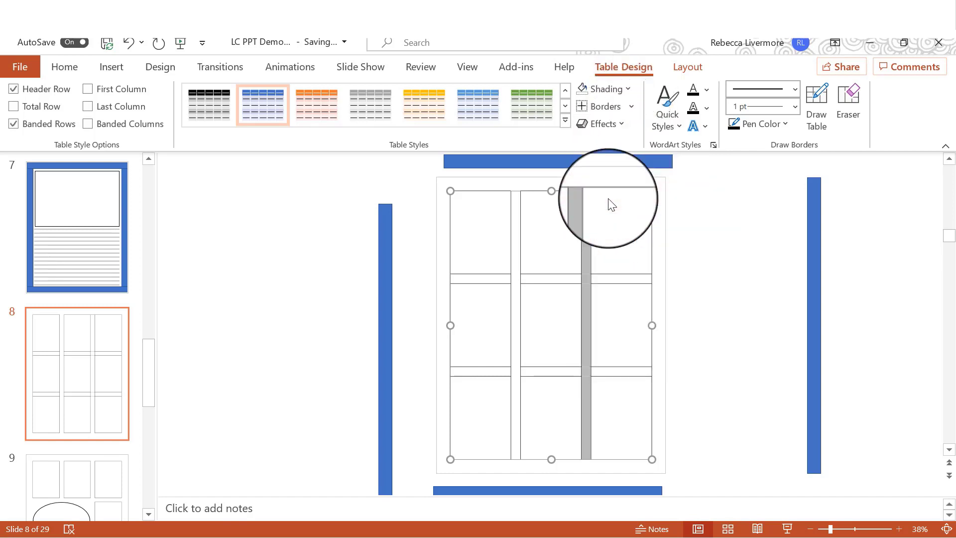
pyautogui.click(631, 103)
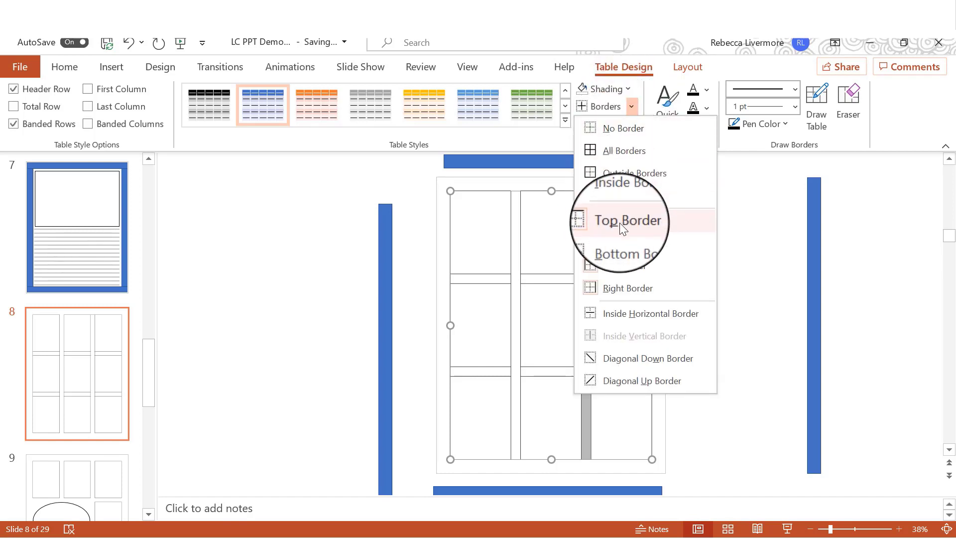
pyautogui.click(619, 222)
pyautogui.click(632, 107)
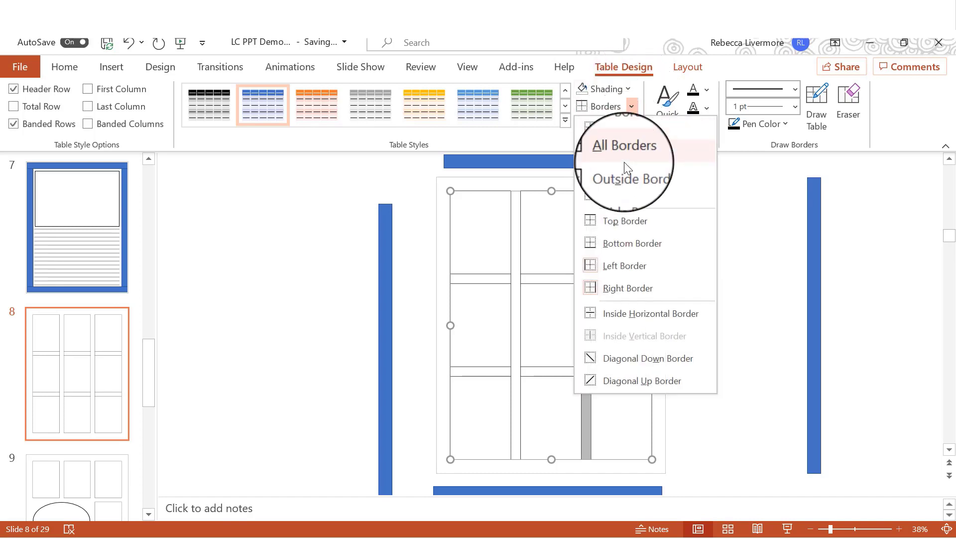
pyautogui.click(625, 245)
pyautogui.click(736, 274)
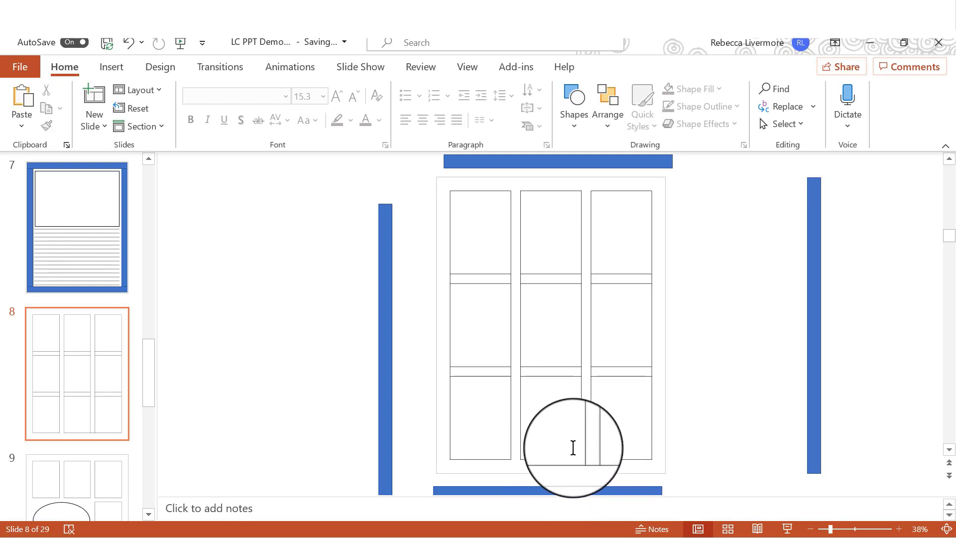
# - Remove the leftover bottom border line from the gutter cells
pyautogui.click(566, 444)
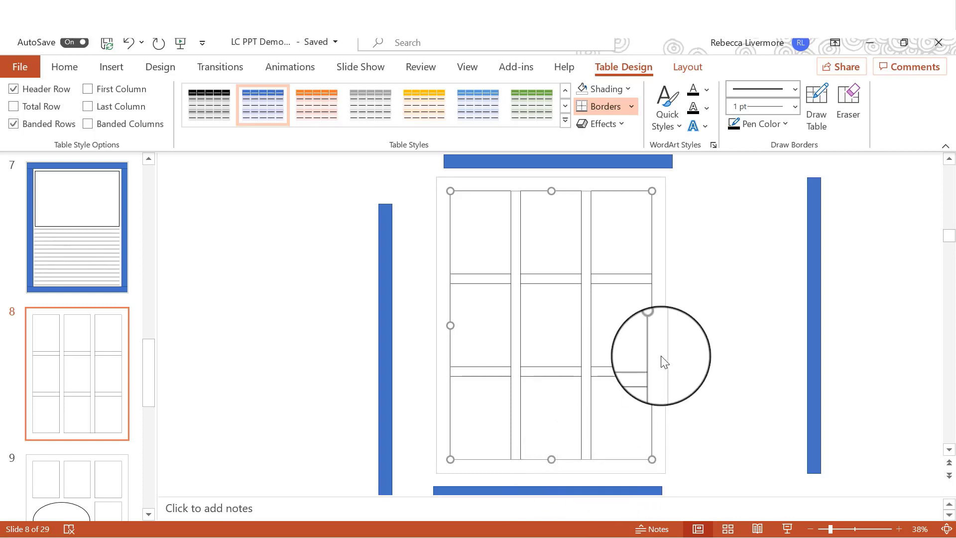
pyautogui.click(631, 106)
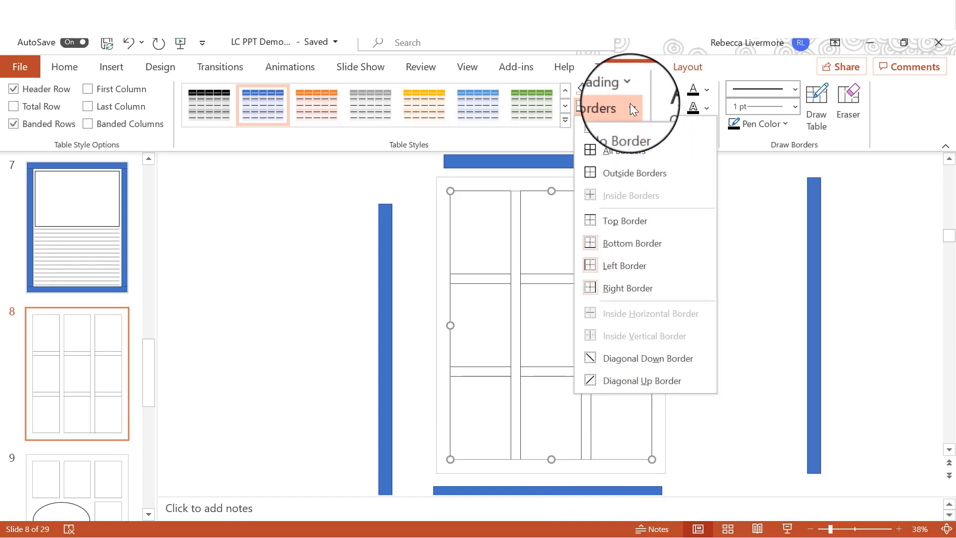
pyautogui.click(617, 245)
pyautogui.click(702, 348)
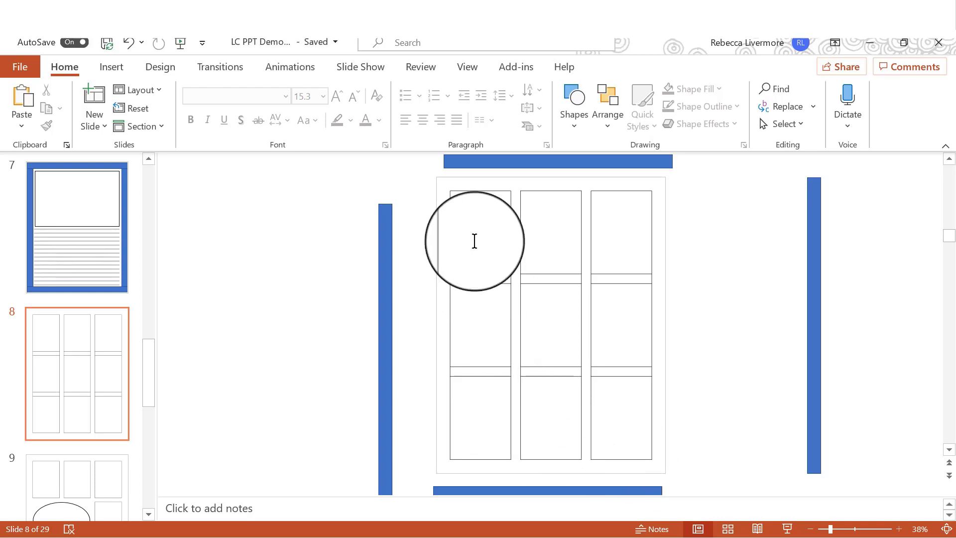
# - Clear the upper spacer row's inside, top and side borders, then select the lower spacer row
pyautogui.click(461, 282)
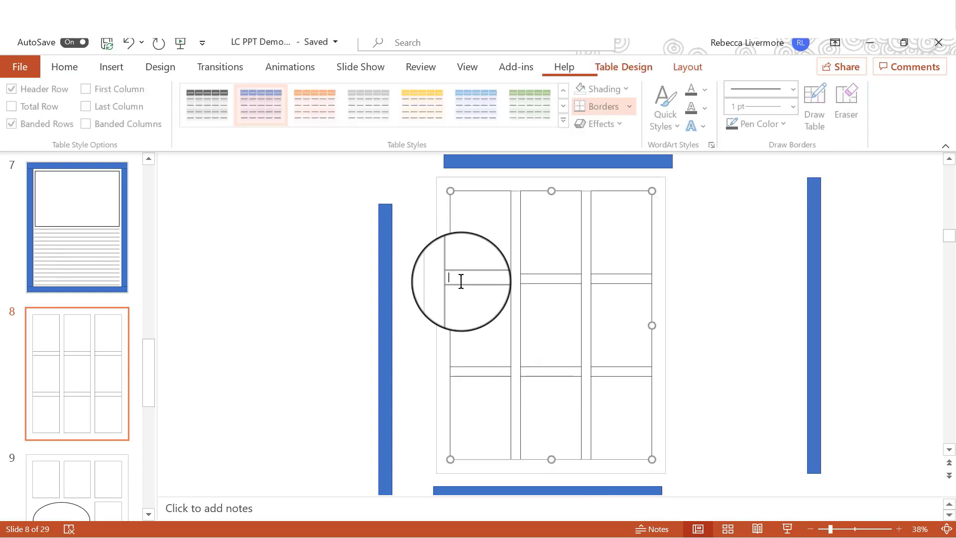
pyautogui.hotkey('shift', 'Right')
pyautogui.hotkey('shift', 'Right')
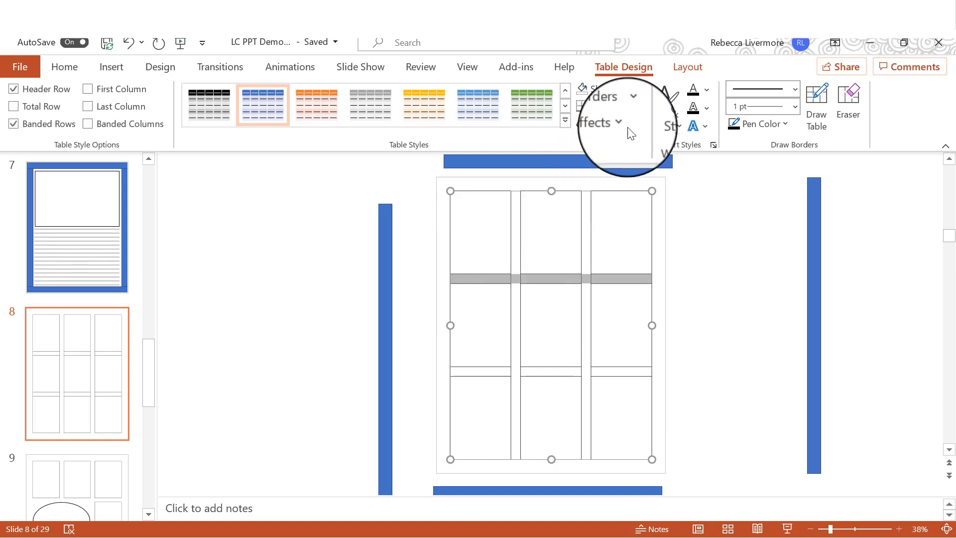
pyautogui.click(632, 107)
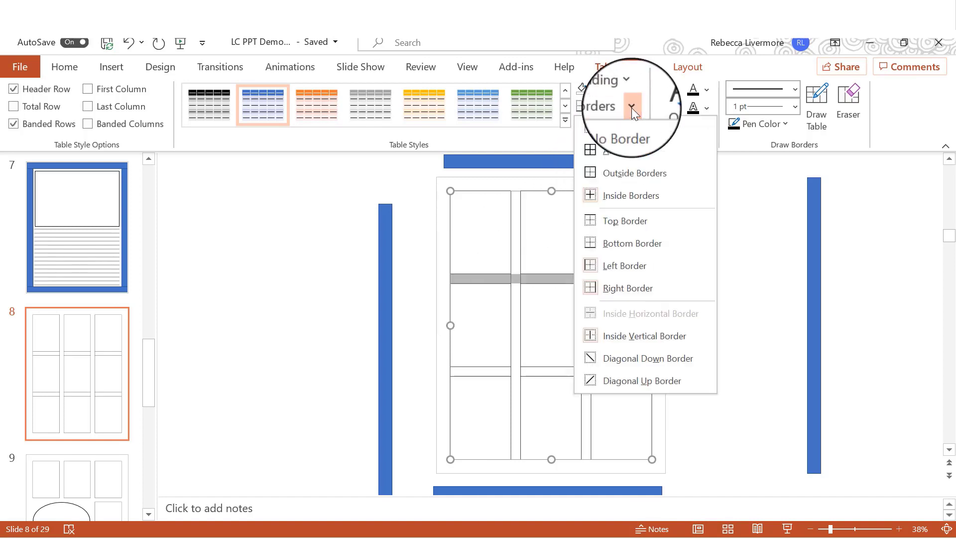
pyautogui.click(608, 197)
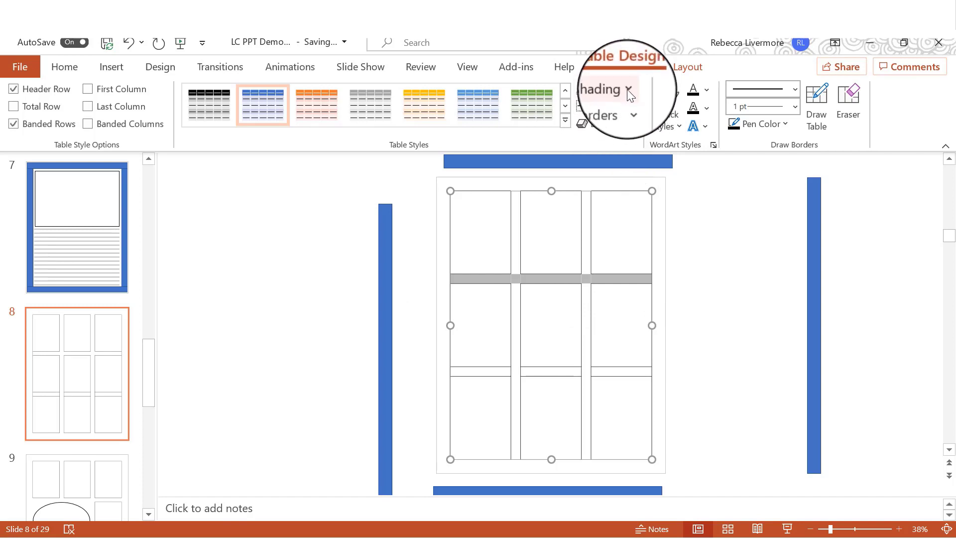
pyautogui.click(631, 106)
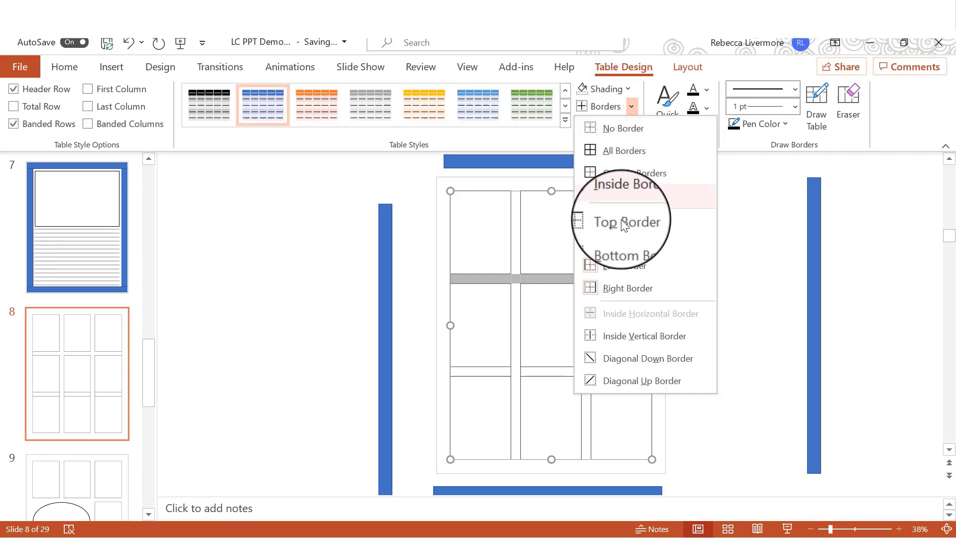
pyautogui.click(615, 264)
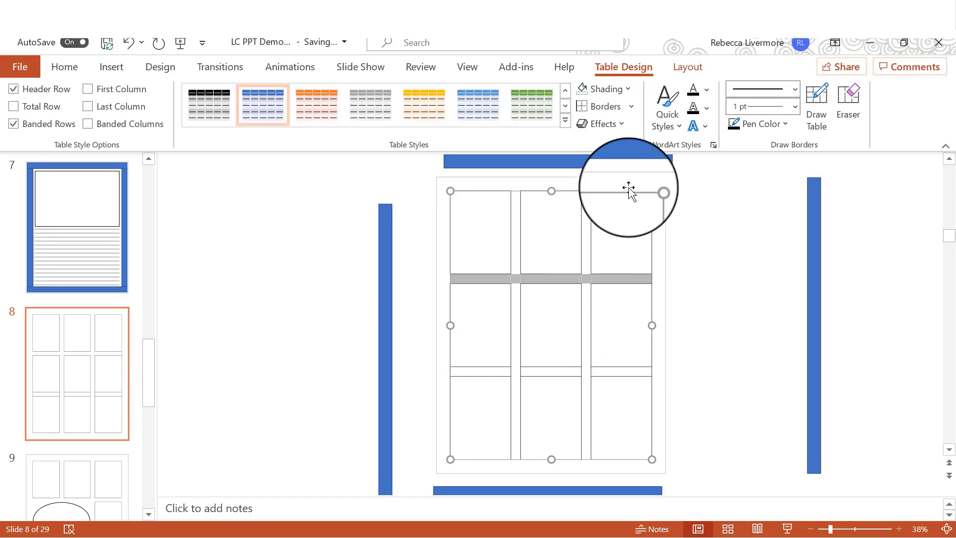
pyautogui.click(631, 106)
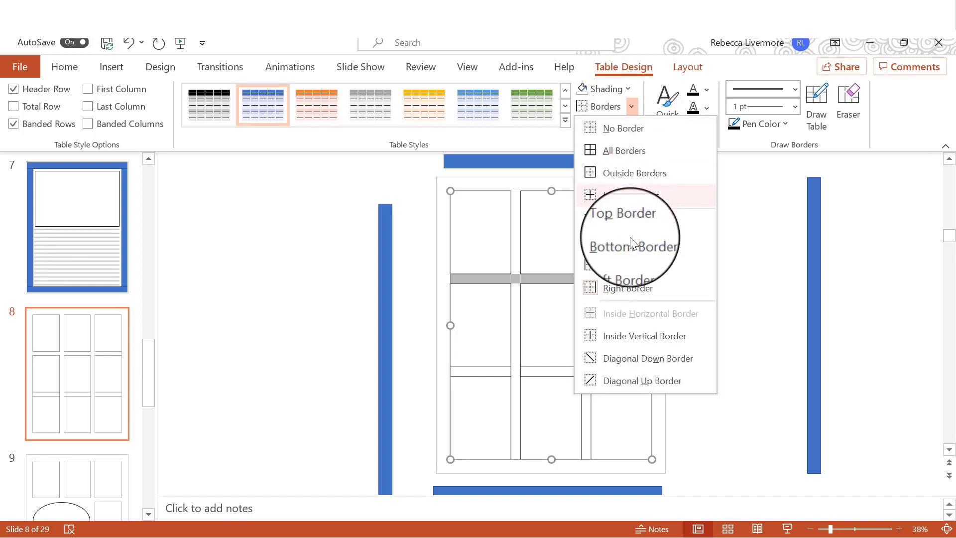
pyautogui.click(629, 288)
pyautogui.click(714, 300)
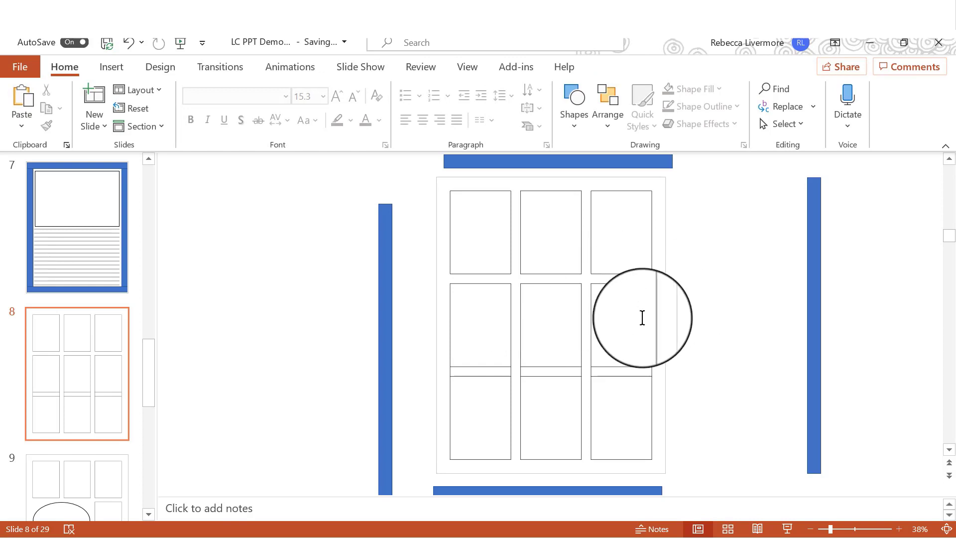
pyautogui.click(479, 355)
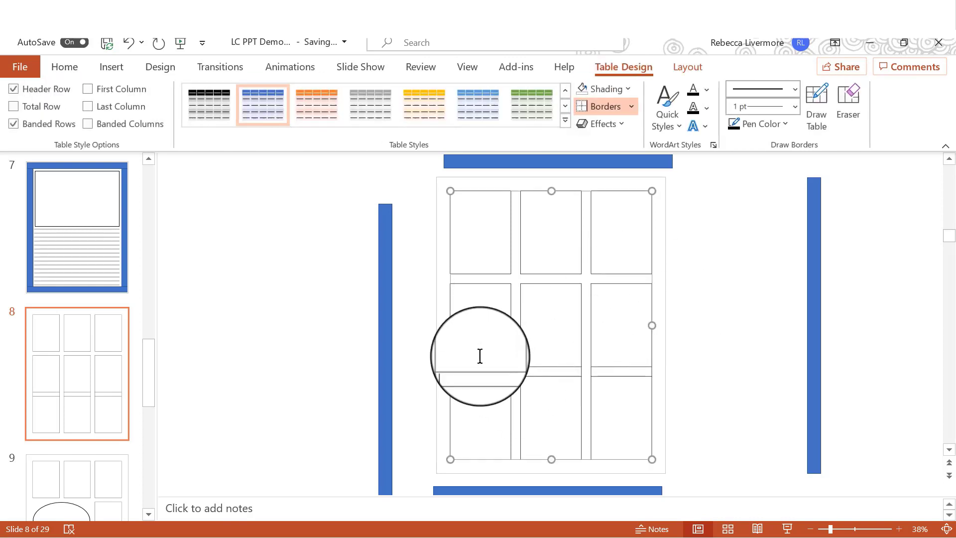
pyautogui.hotkey('shift', 'Right')
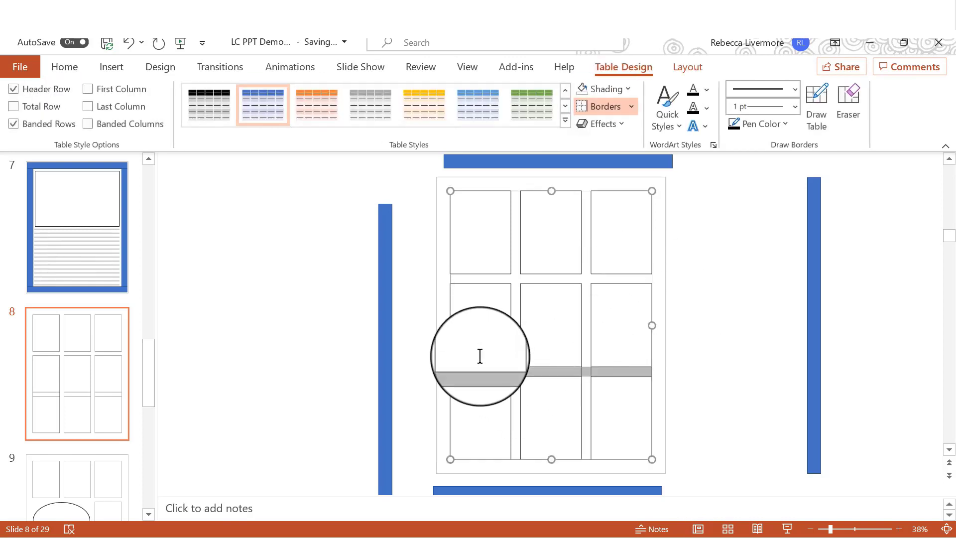
# - Turn off the lower spacer row's inside, bottom and side borders, leaving nine separate panels
pyautogui.click(631, 106)
pyautogui.click(618, 196)
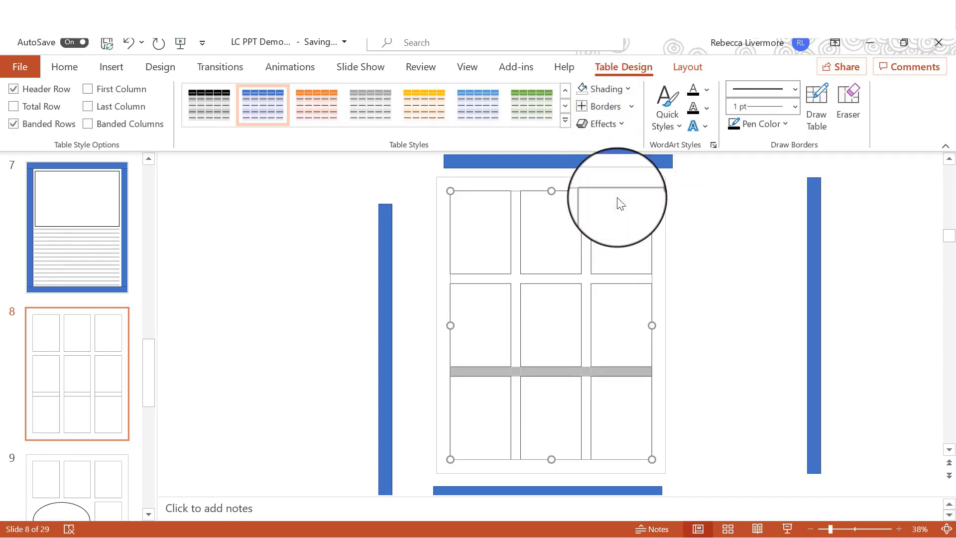
pyautogui.click(631, 106)
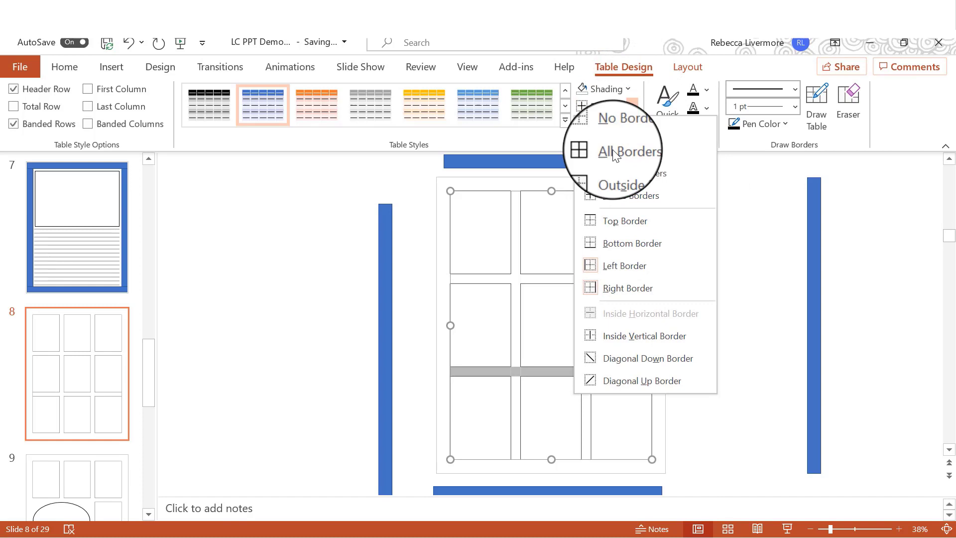
pyautogui.click(599, 252)
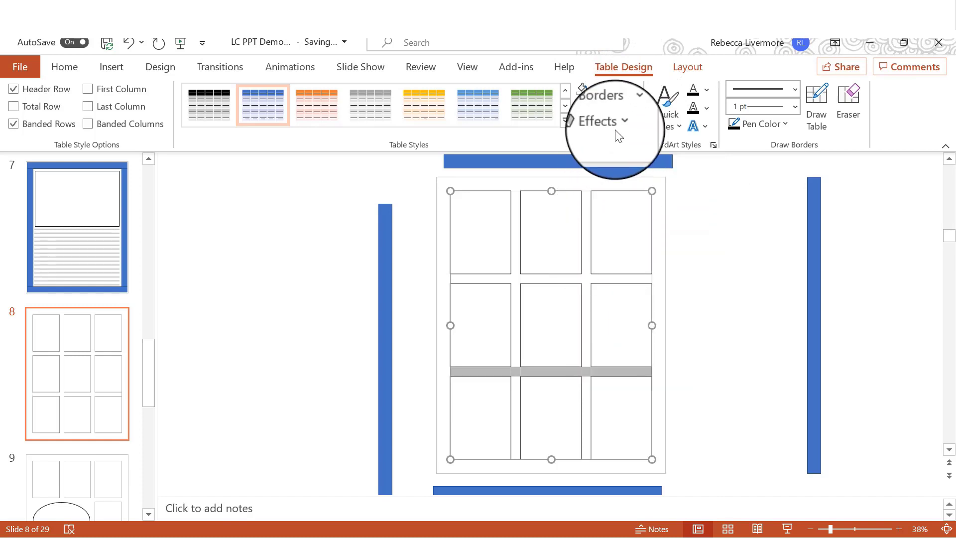
pyautogui.click(631, 106)
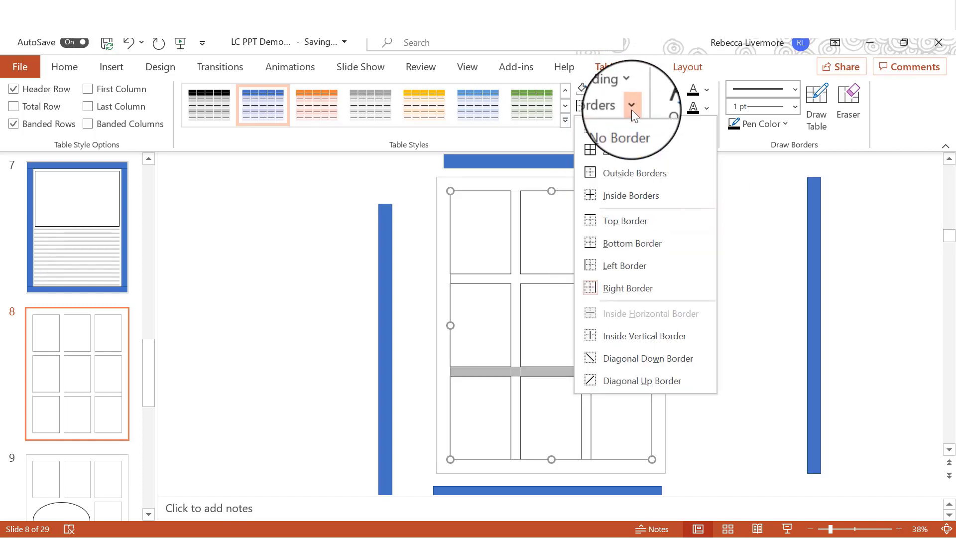
pyautogui.click(621, 288)
pyautogui.click(732, 329)
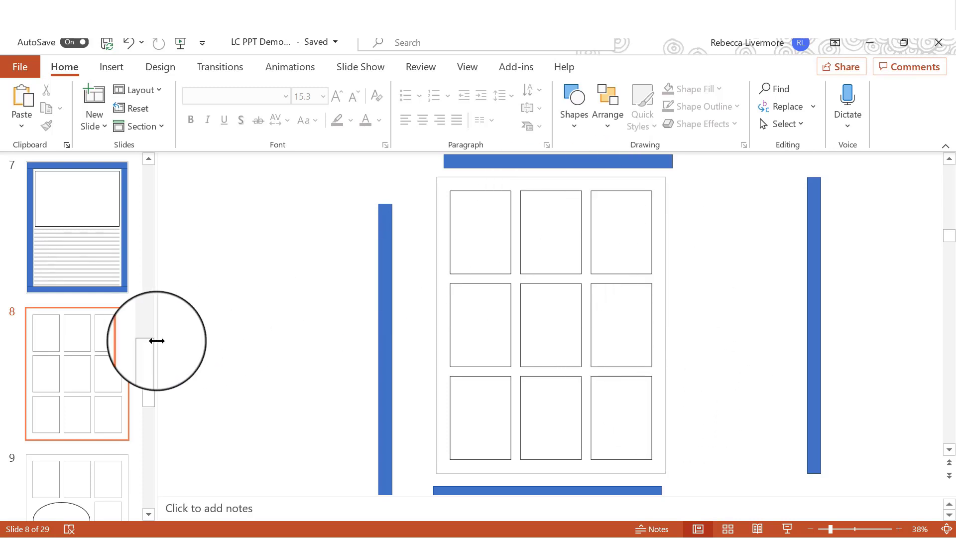
# - Duplicate slide 8 as slide 9 and start selecting its middle row of panels
pyautogui.rightClick(105, 362)
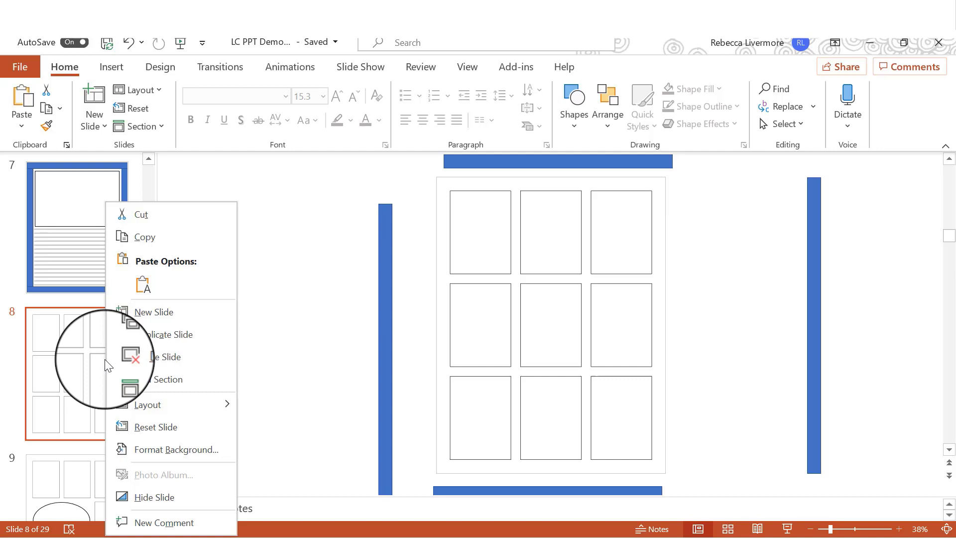
pyautogui.click(159, 333)
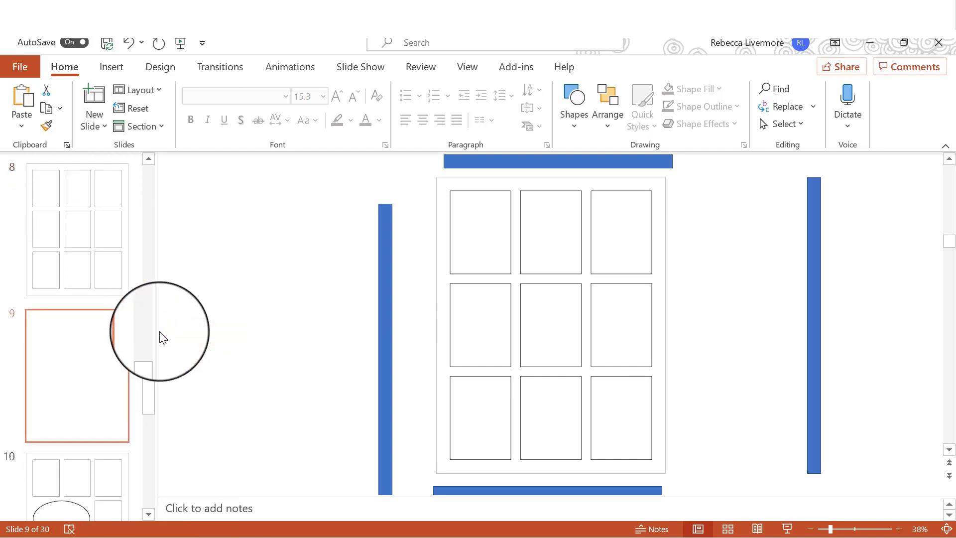
pyautogui.click(74, 287)
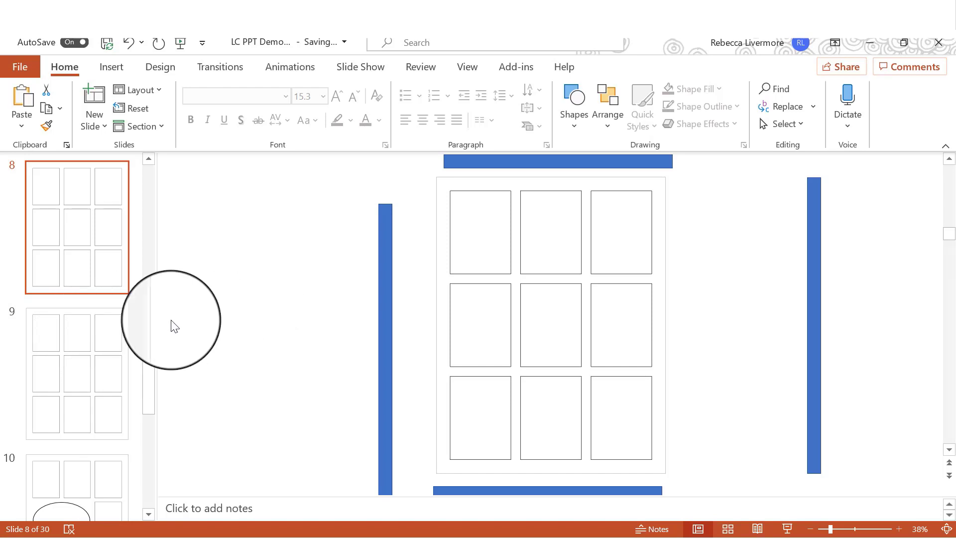
pyautogui.click(104, 342)
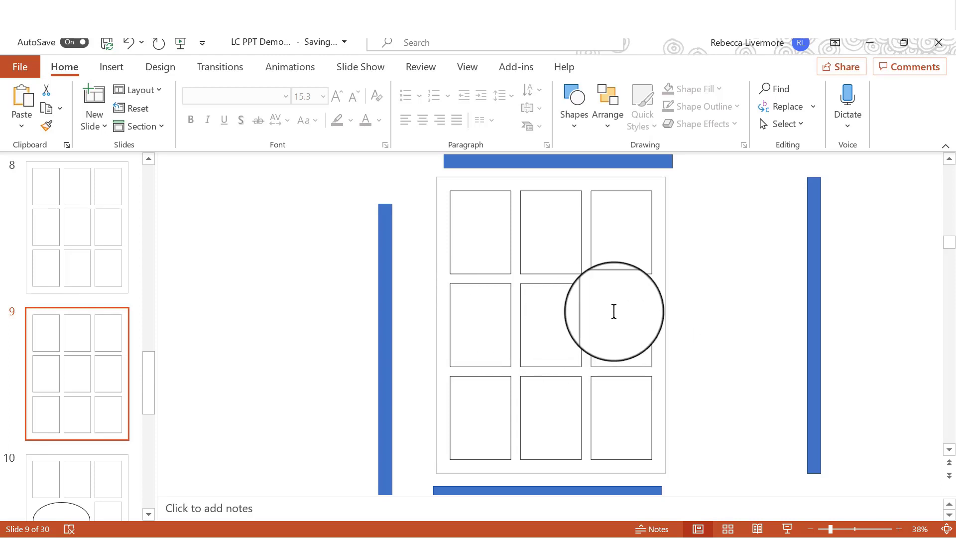
pyautogui.click(490, 320)
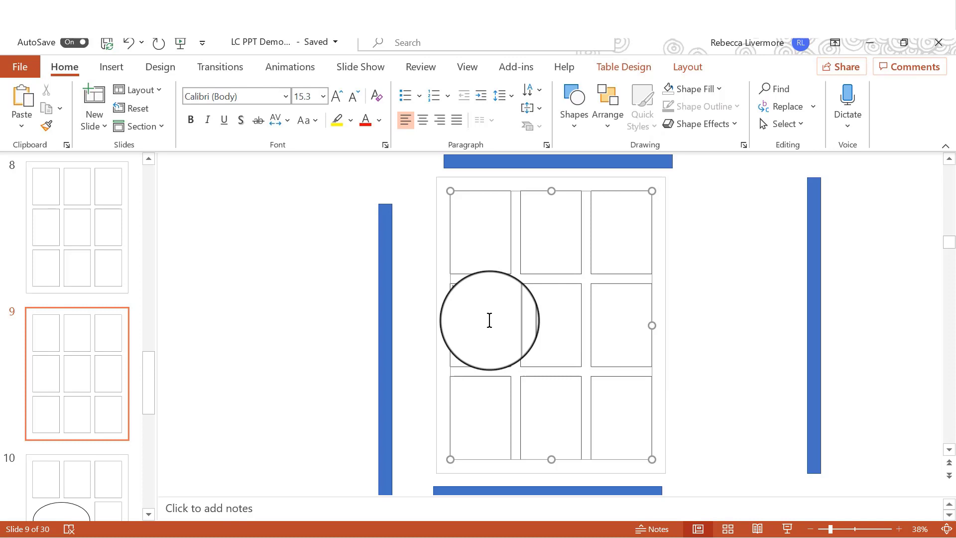
pyautogui.hotkey('shift', 'Right')
pyautogui.hotkey('shift', 'Right')
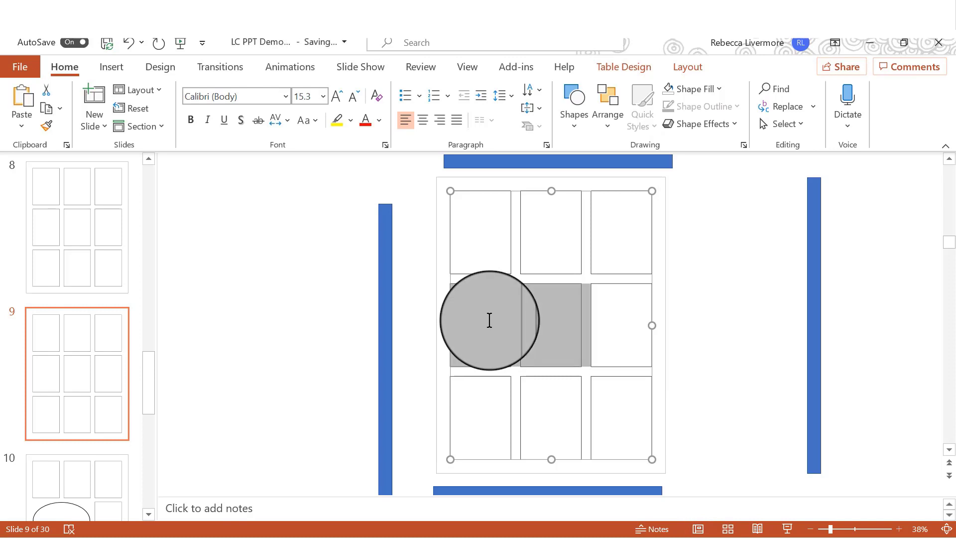
# - Remove the middle row's inside borders and apply Outside Borders so it reads as one panel
pyautogui.hotkey('shift', 'Right')
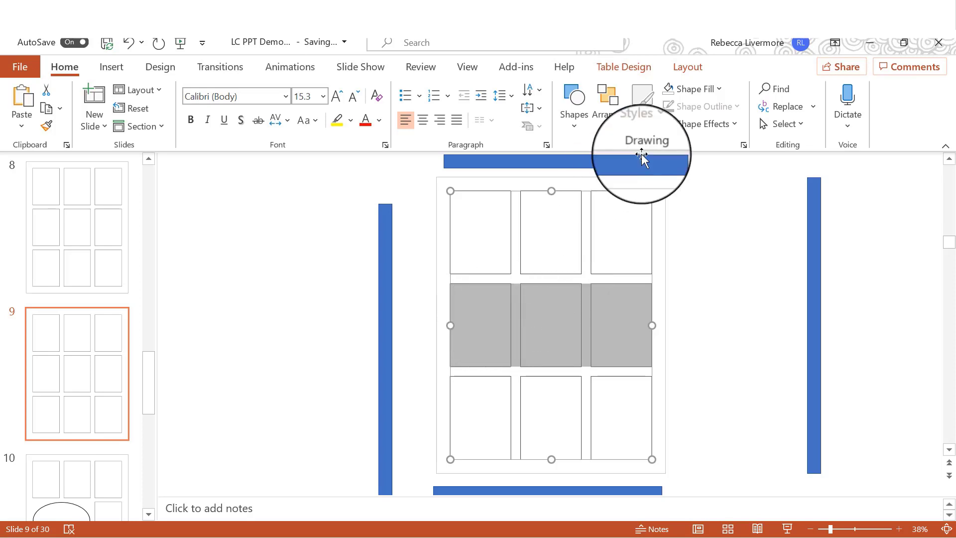
pyautogui.click(634, 67)
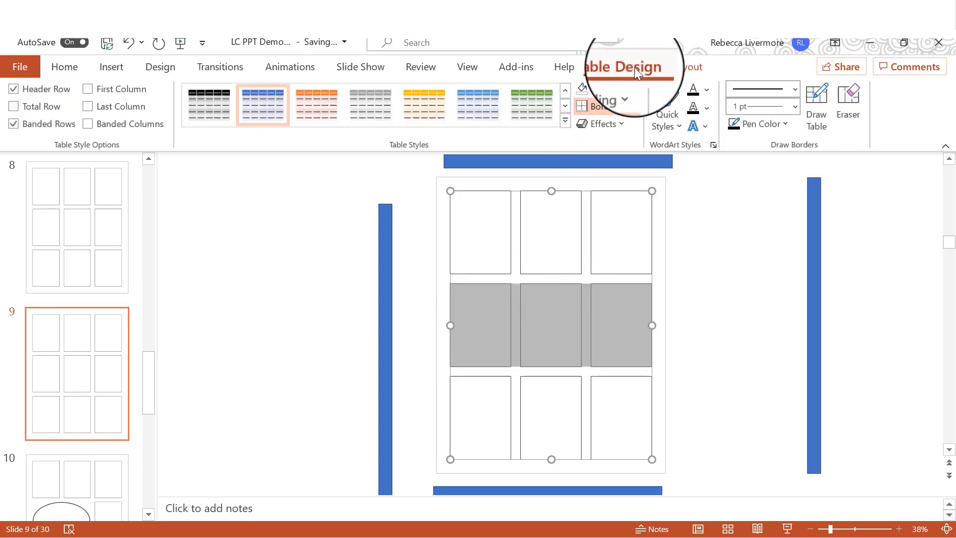
pyautogui.click(631, 106)
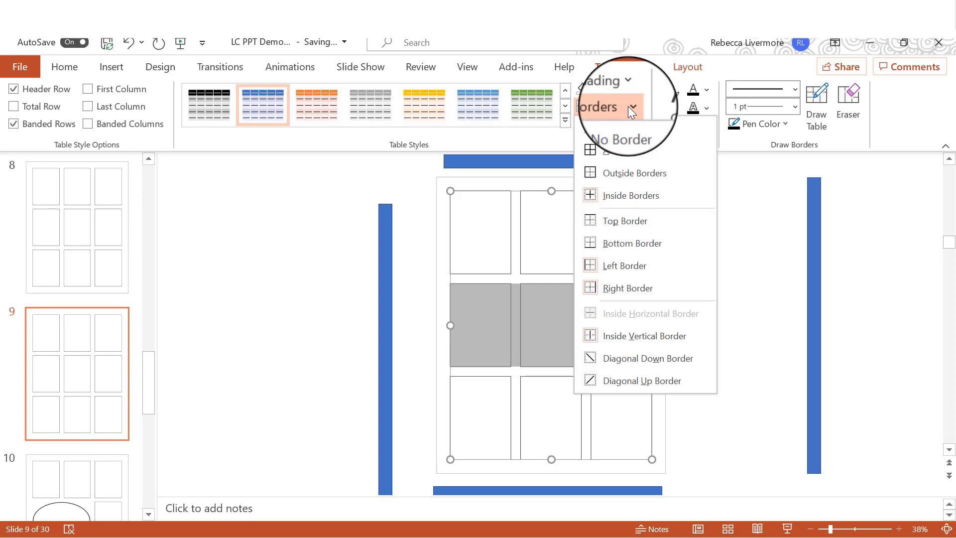
pyautogui.click(611, 197)
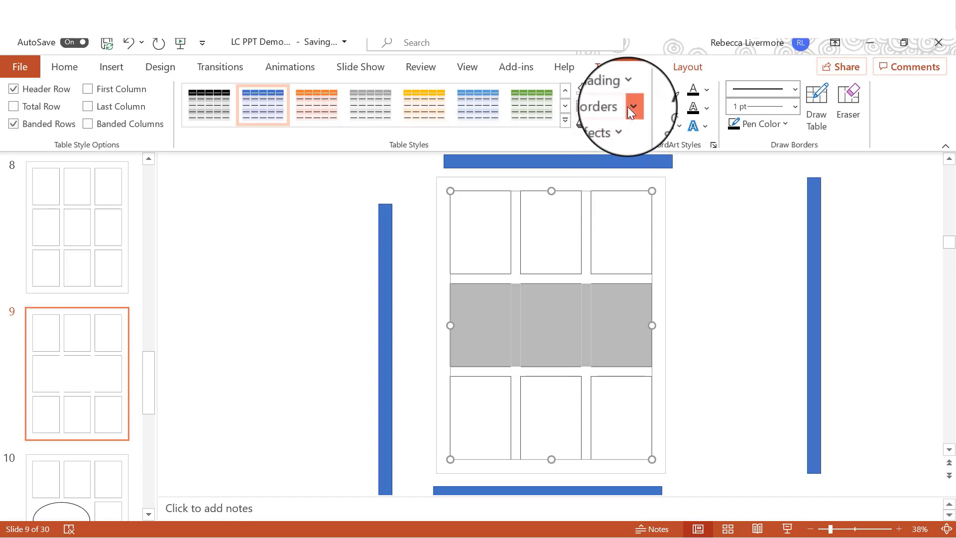
pyautogui.click(630, 106)
pyautogui.click(620, 174)
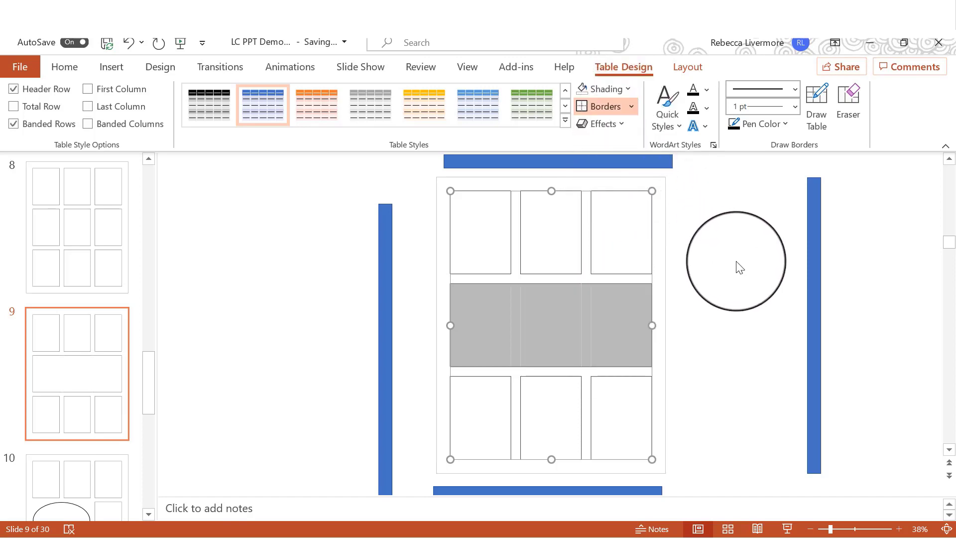
pyautogui.moveTo(733, 254); pyautogui.dragTo(591, 358)
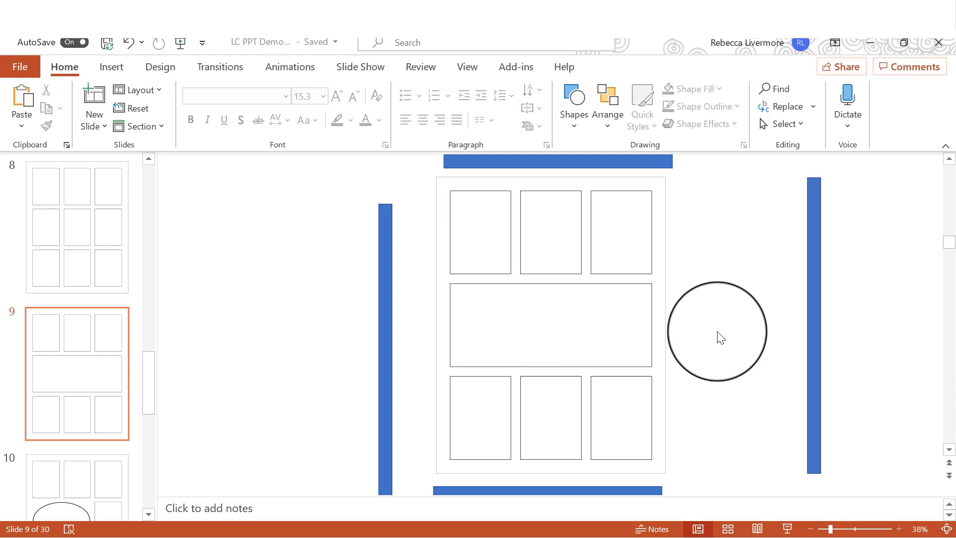
# - Duplicate slide 9 via its thumbnail menu to create slide 10
pyautogui.moveTo(717, 332); pyautogui.dragTo(72, 349)
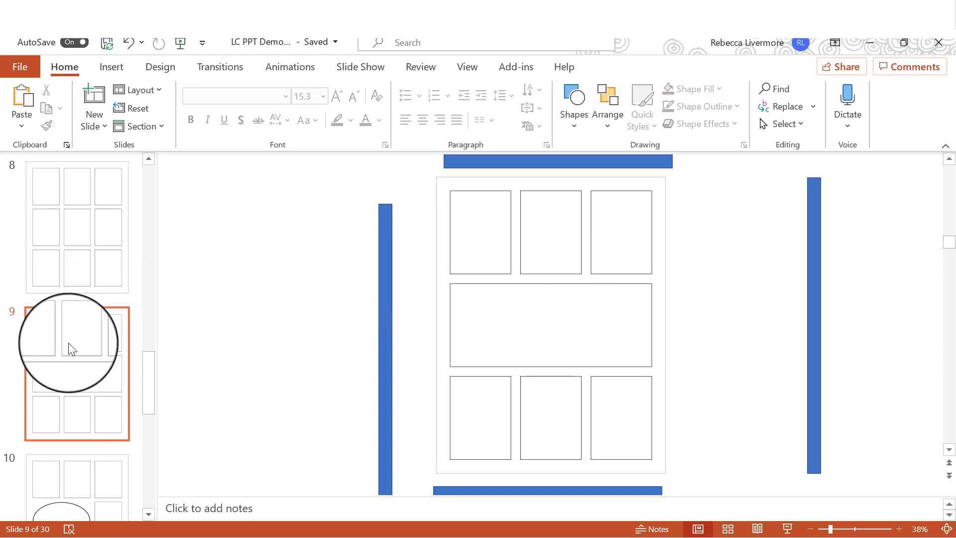
pyautogui.rightClick(70, 344)
pyautogui.click(96, 335)
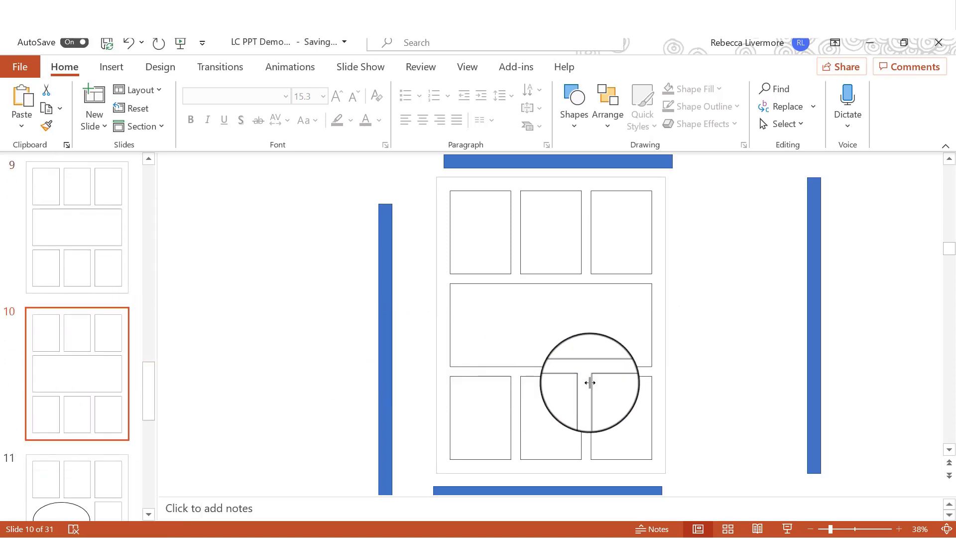
# - Draw a Heart shape in the bottom-left panel and resize it to 2.93" by 2.24"
pyautogui.click(505, 417)
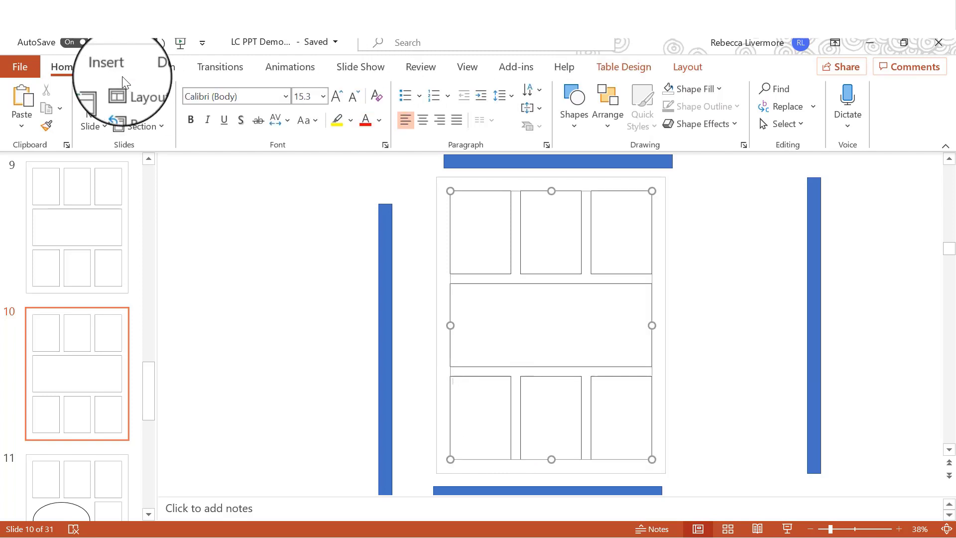
pyautogui.click(111, 67)
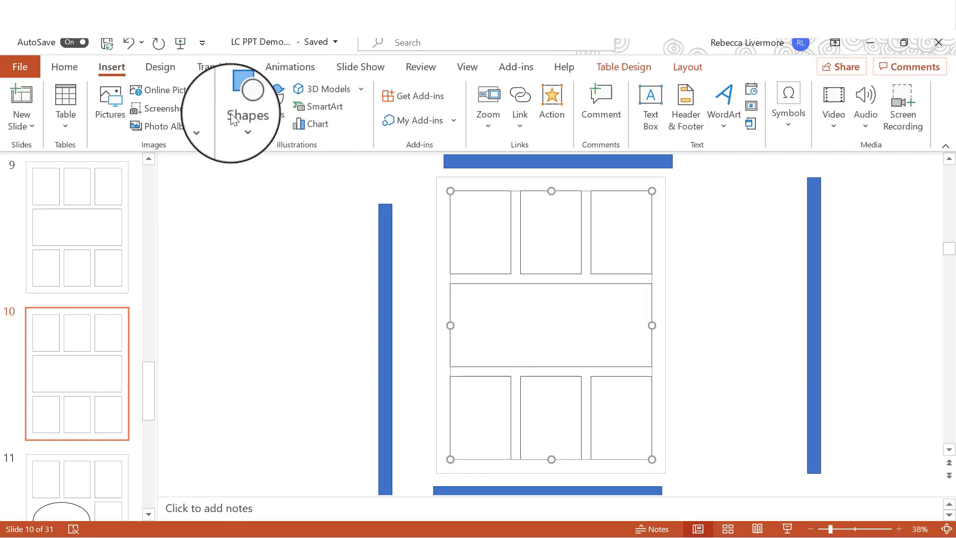
pyautogui.click(239, 127)
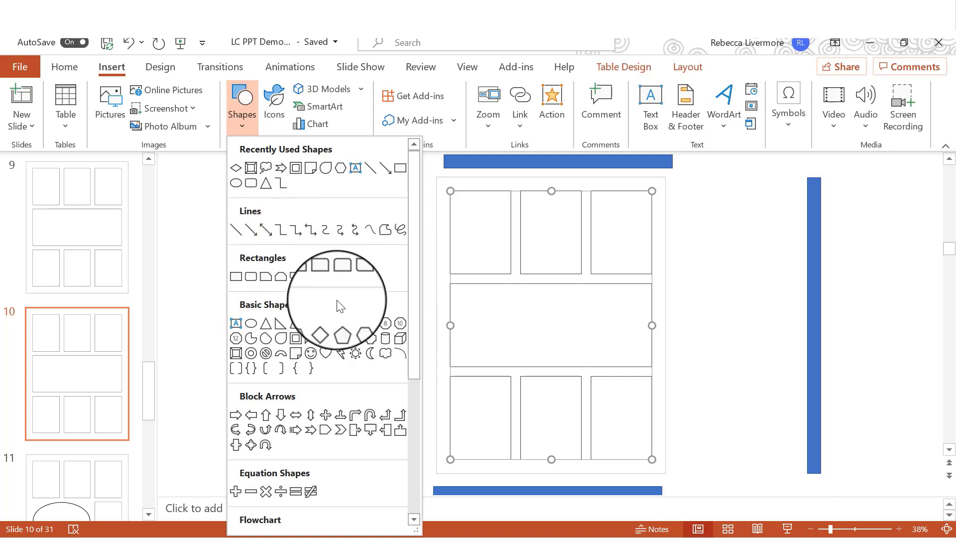
pyautogui.click(321, 354)
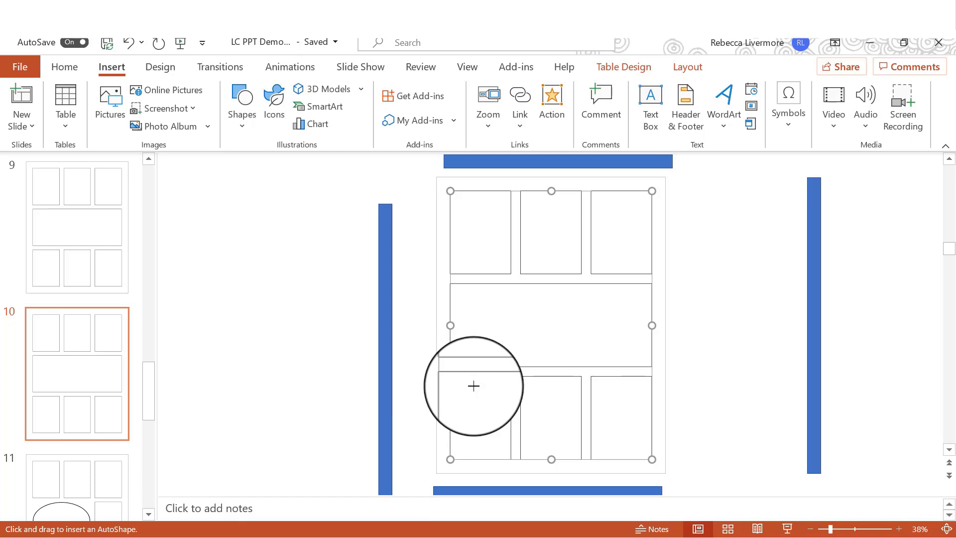
pyautogui.moveTo(473, 386); pyautogui.dragTo(505, 441)
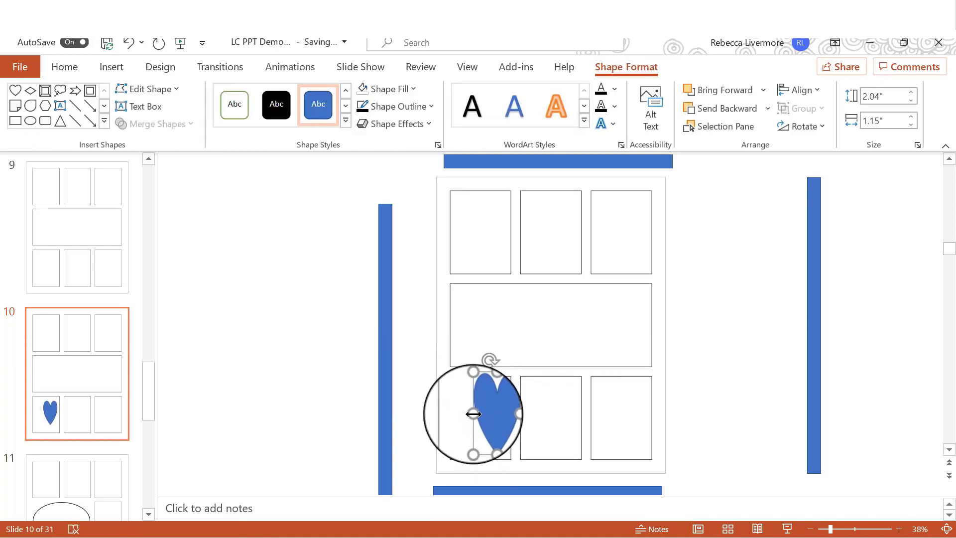
pyautogui.moveTo(460, 414); pyautogui.dragTo(451, 419)
pyautogui.moveTo(496, 411); pyautogui.dragTo(518, 413)
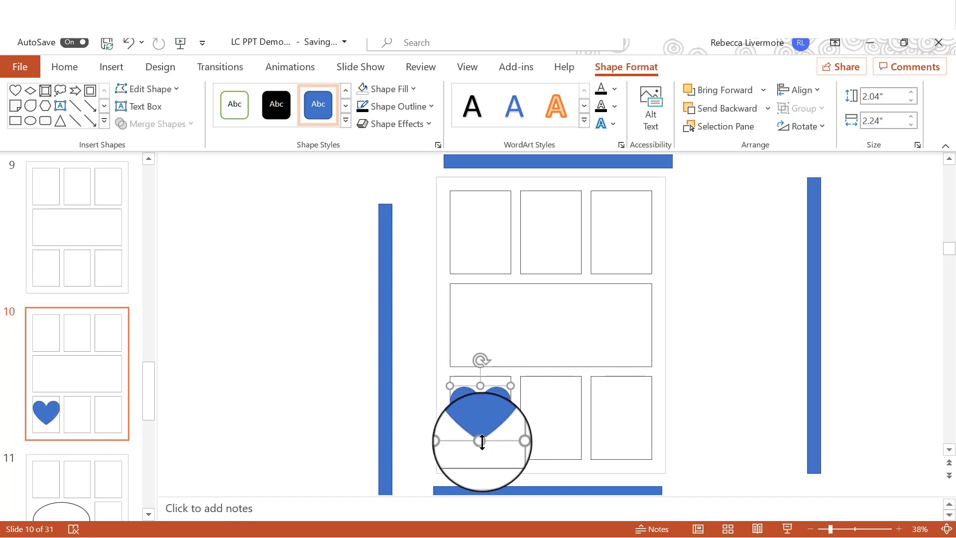
pyautogui.moveTo(483, 441); pyautogui.dragTo(480, 452)
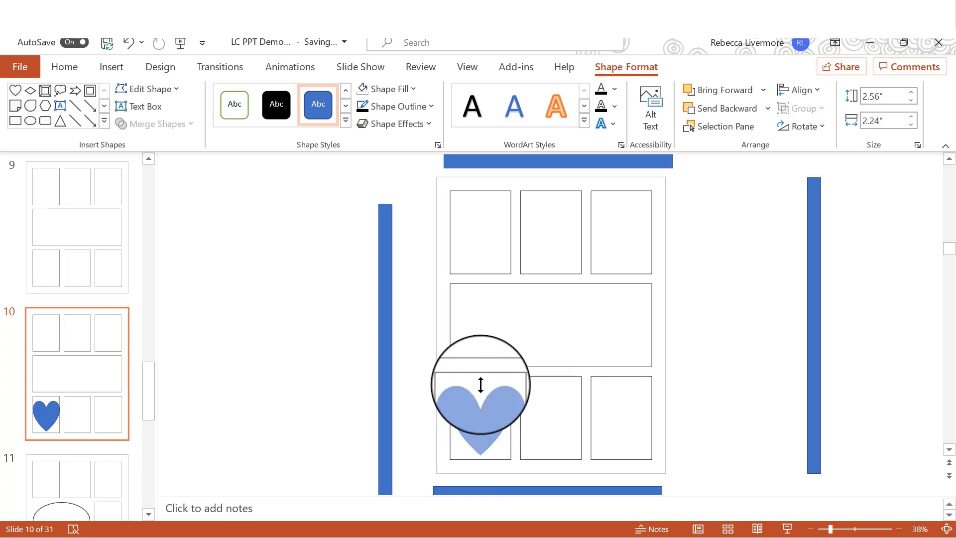
pyautogui.moveTo(480, 385); pyautogui.dragTo(481, 380)
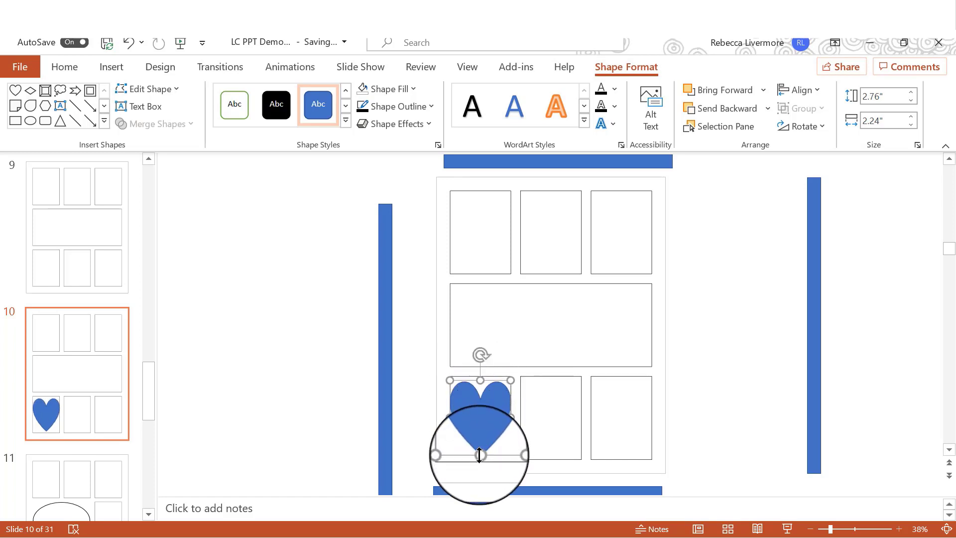
pyautogui.moveTo(479, 454); pyautogui.dragTo(479, 459)
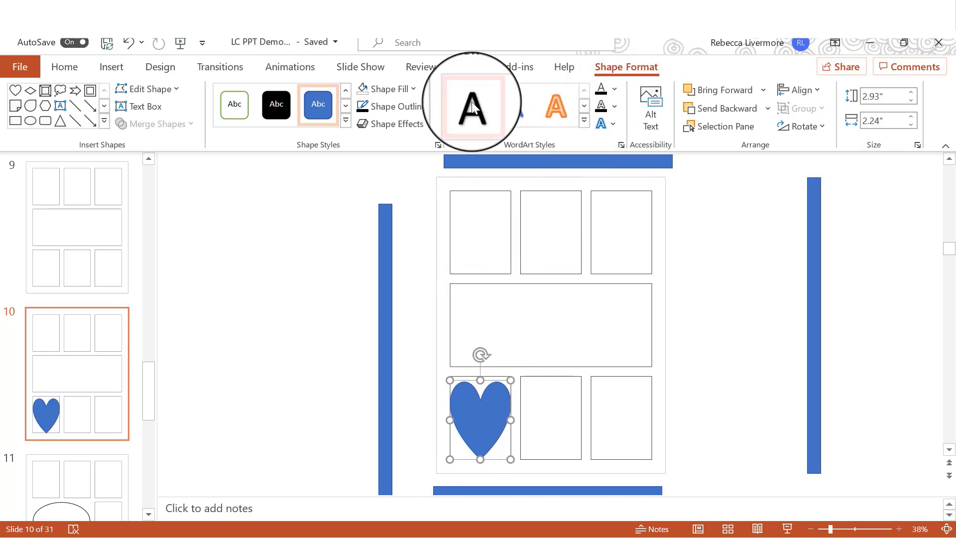
# - Set the heart to No Fill with a black outline
pyautogui.click(413, 89)
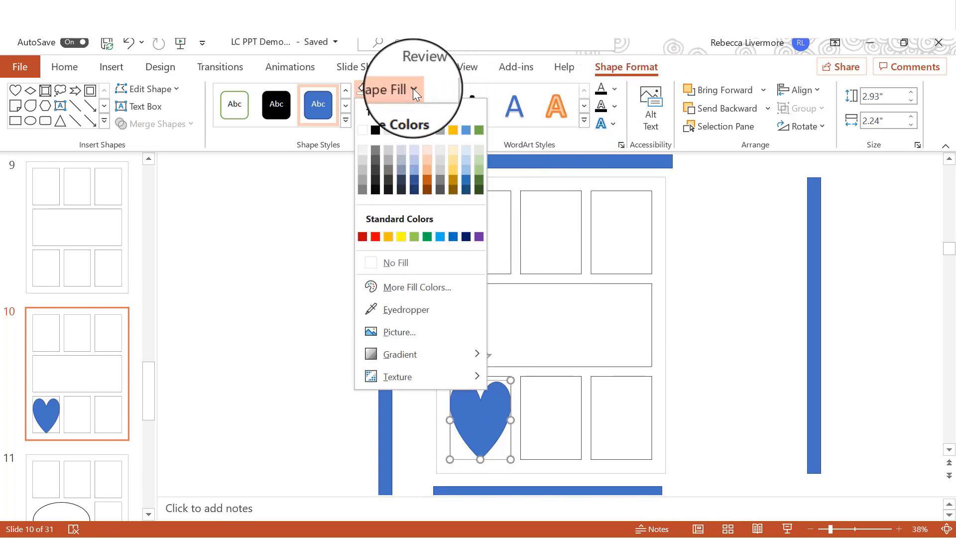
pyautogui.click(403, 267)
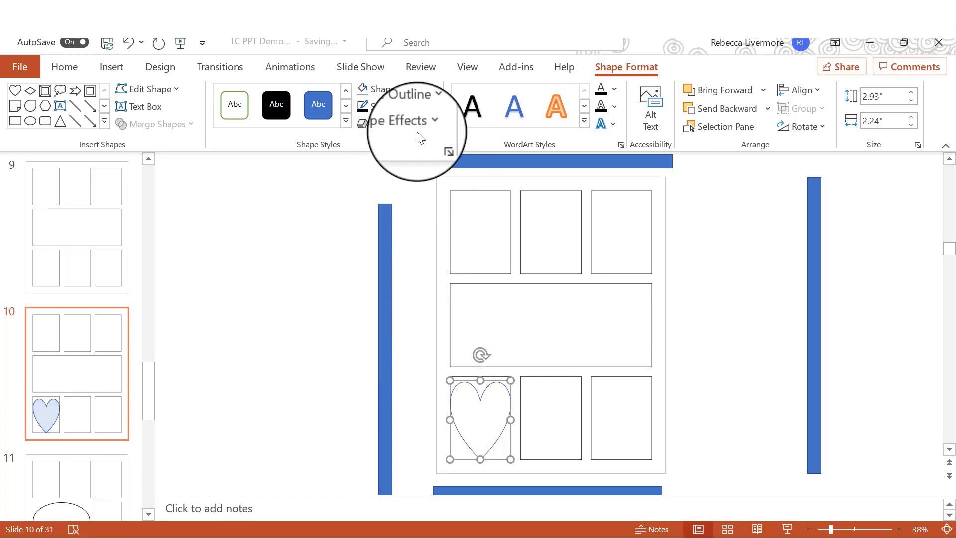
pyautogui.click(432, 107)
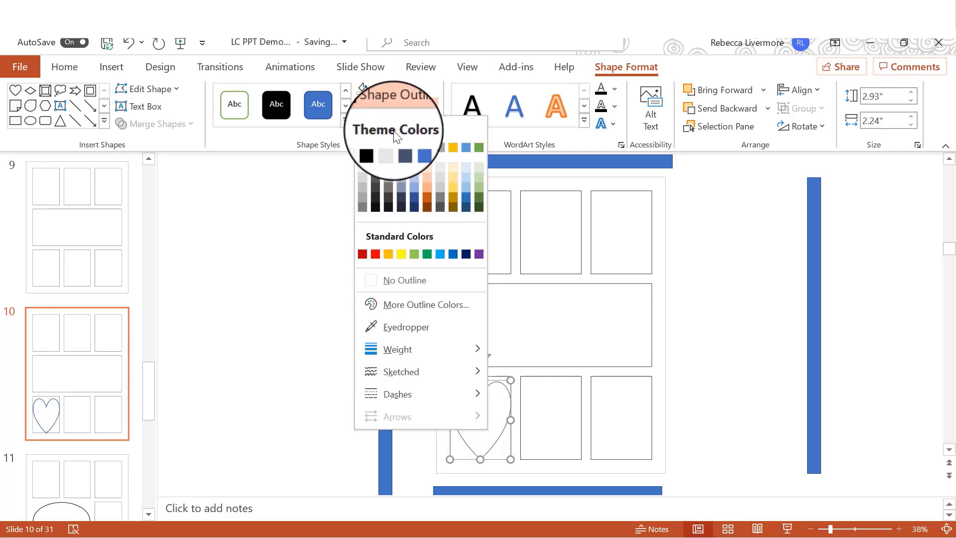
pyautogui.click(376, 148)
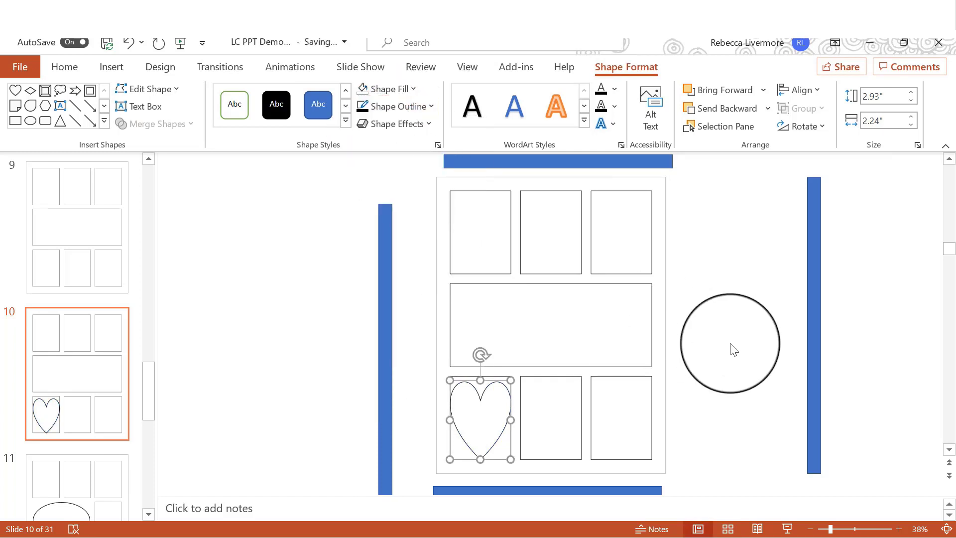
pyautogui.click(729, 346)
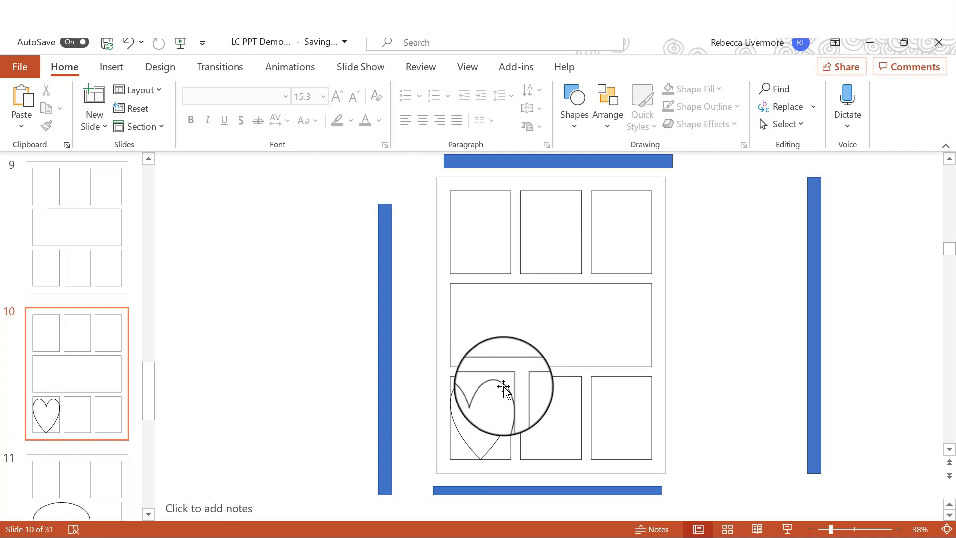
# - Move the heart aside, set the bottom-left cell to No Border, then move the heart back
pyautogui.moveTo(503, 386); pyautogui.dragTo(320, 381)
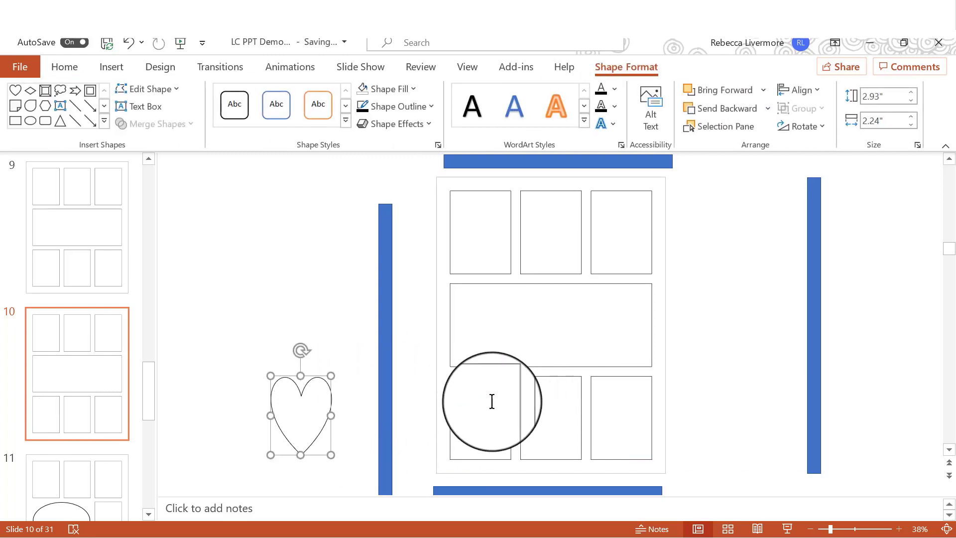
pyautogui.click(489, 402)
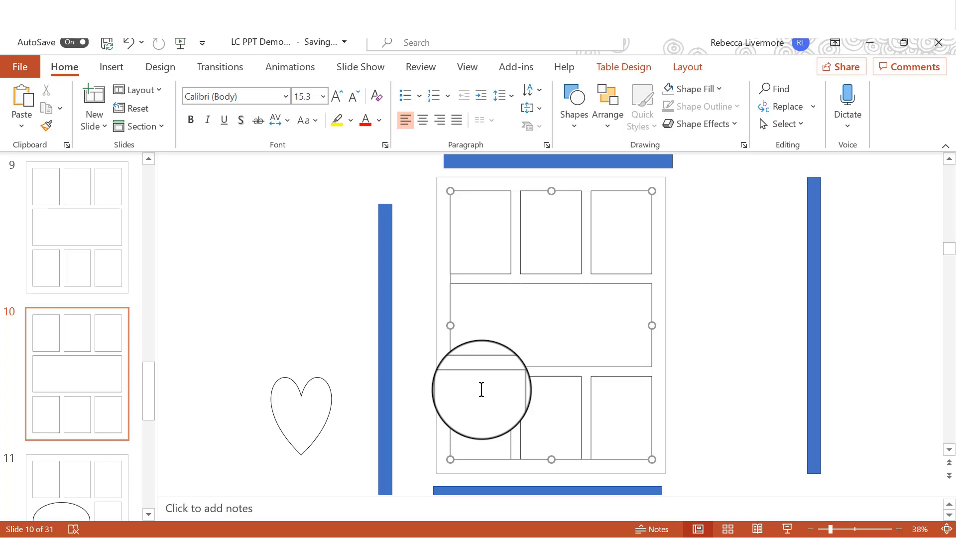
pyautogui.click(624, 69)
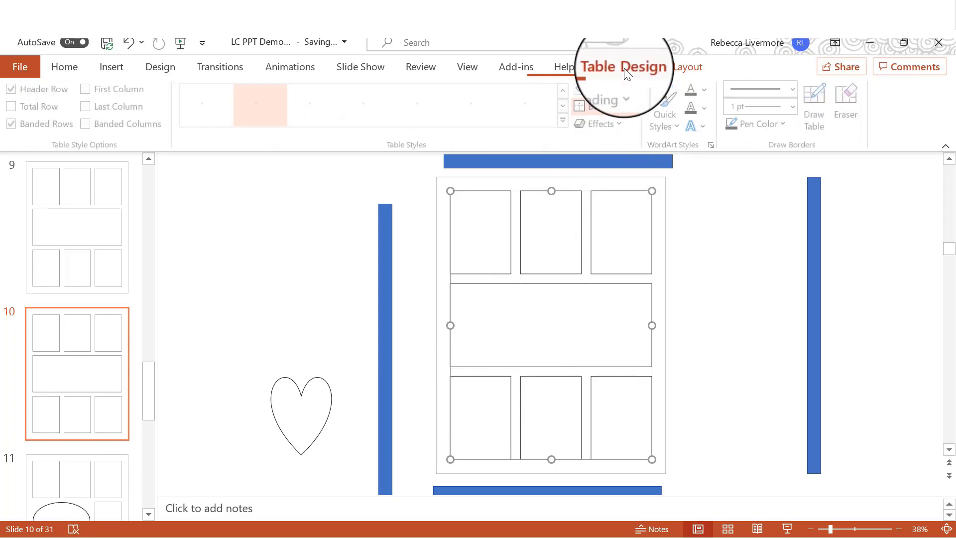
pyautogui.click(633, 106)
pyautogui.click(622, 131)
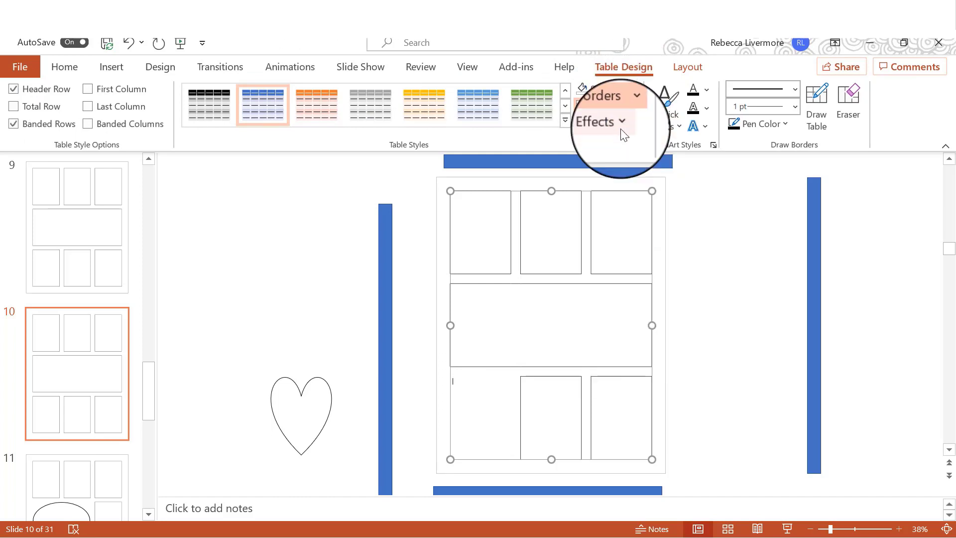
pyautogui.click(747, 264)
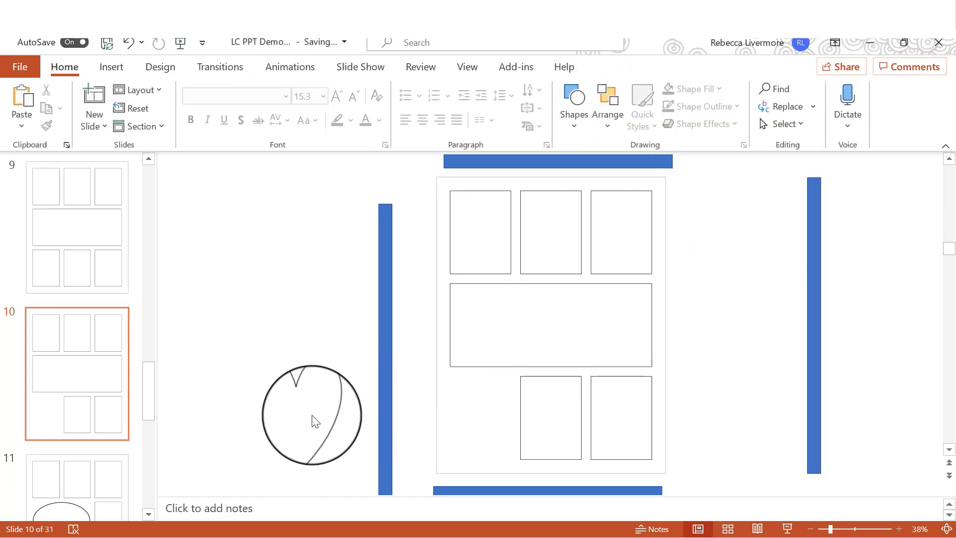
pyautogui.moveTo(326, 407); pyautogui.dragTo(508, 410)
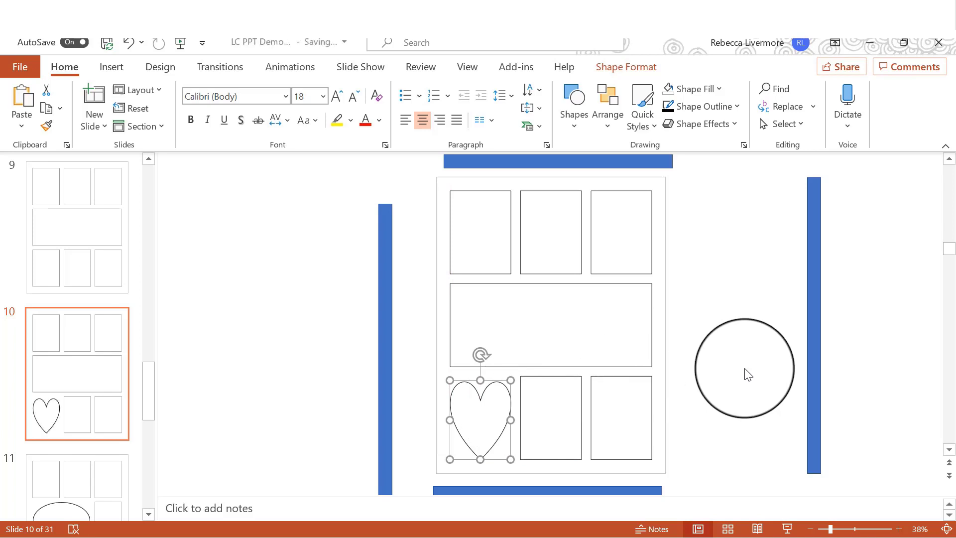
# - Change the heart into an Oval shape using Edit Shape > Change Shape
pyautogui.click(749, 375)
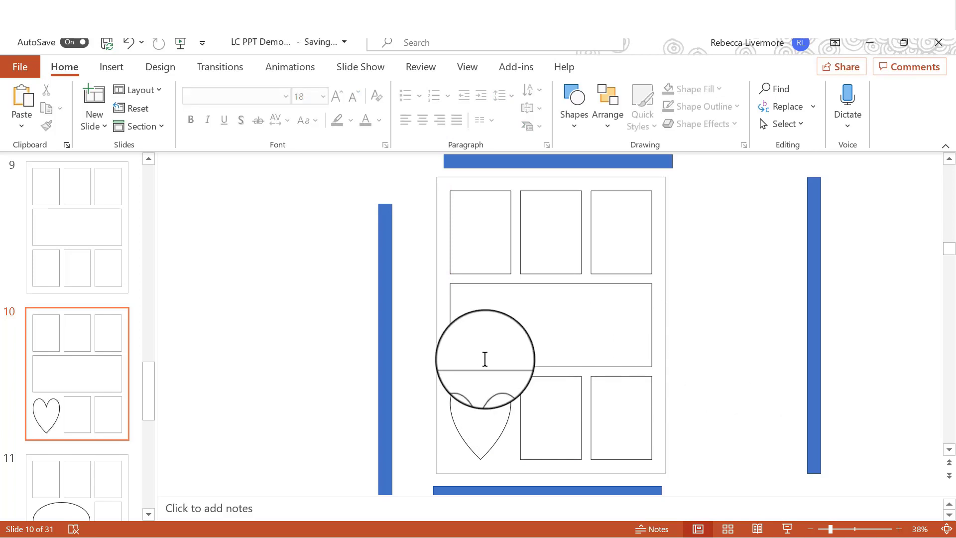
pyautogui.click(500, 386)
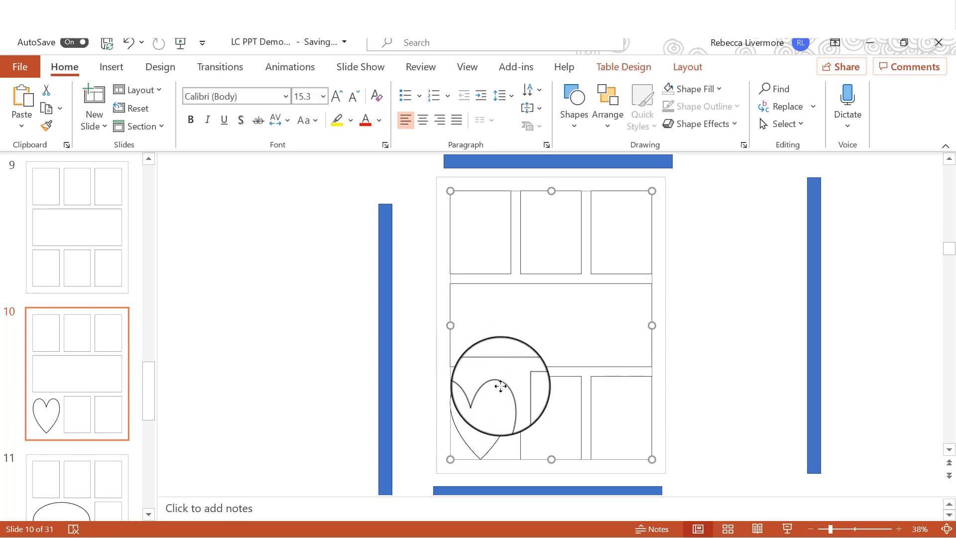
pyautogui.click(508, 416)
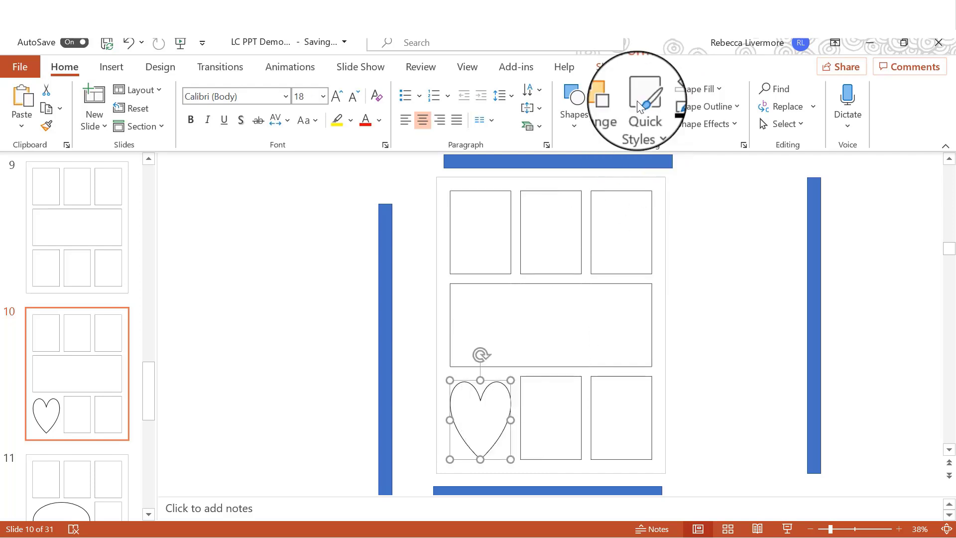
pyautogui.click(631, 66)
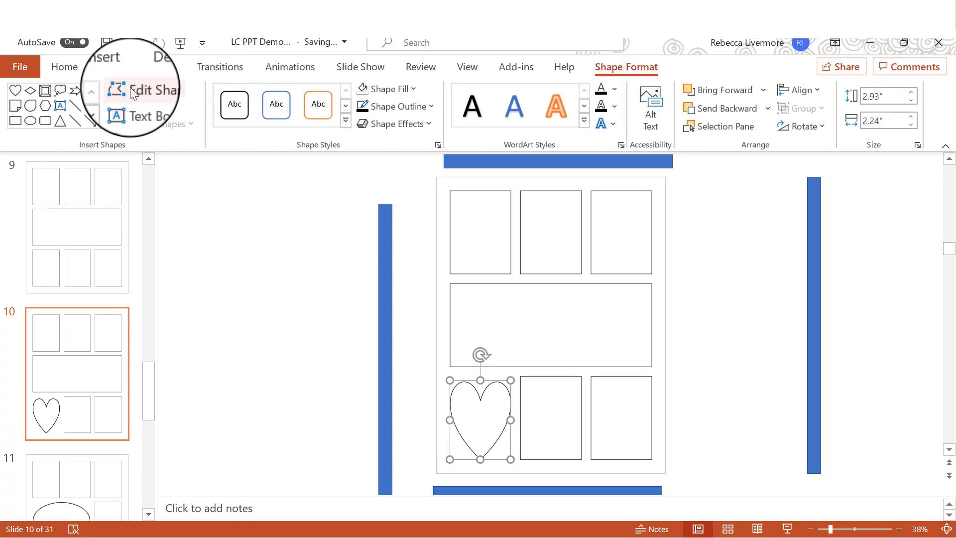
pyautogui.click(178, 88)
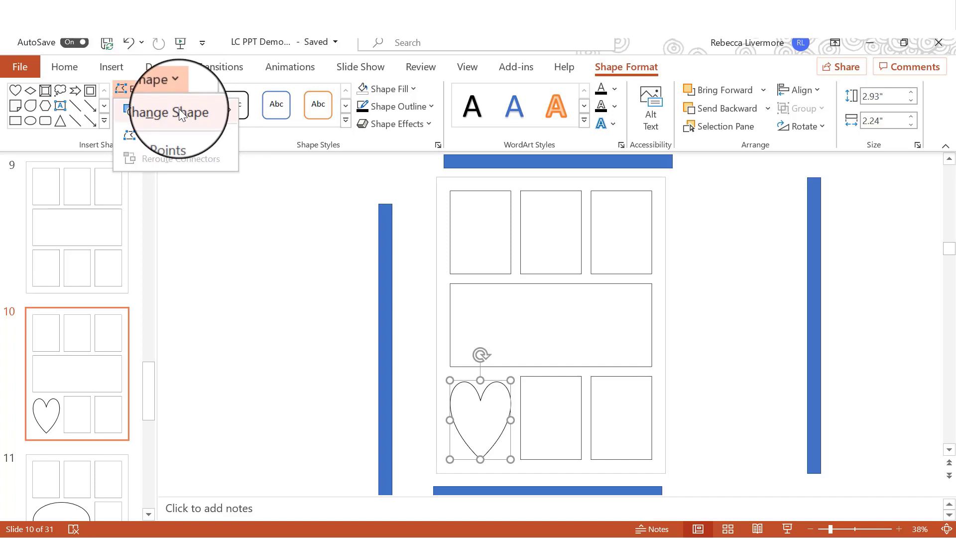
pyautogui.moveTo(180, 108)
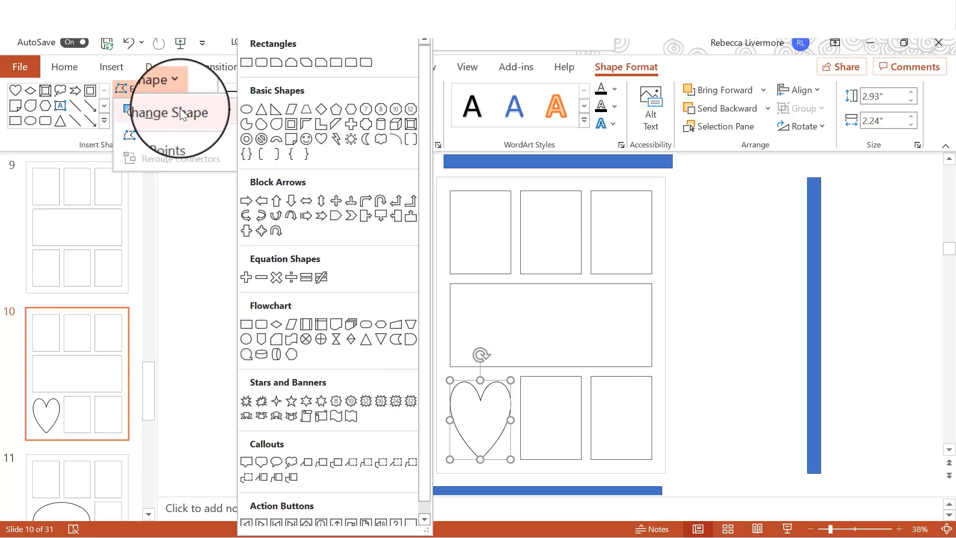
pyautogui.click(245, 110)
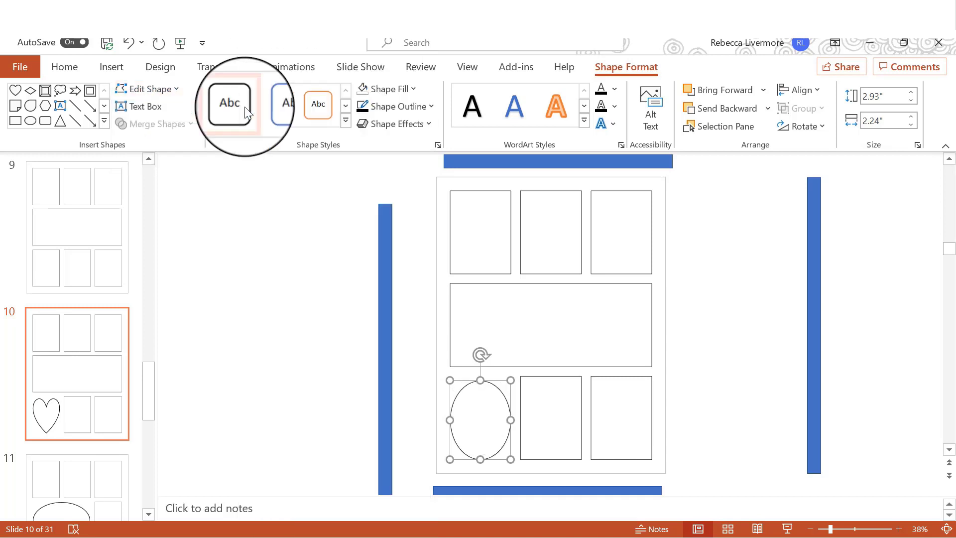
pyautogui.click(742, 269)
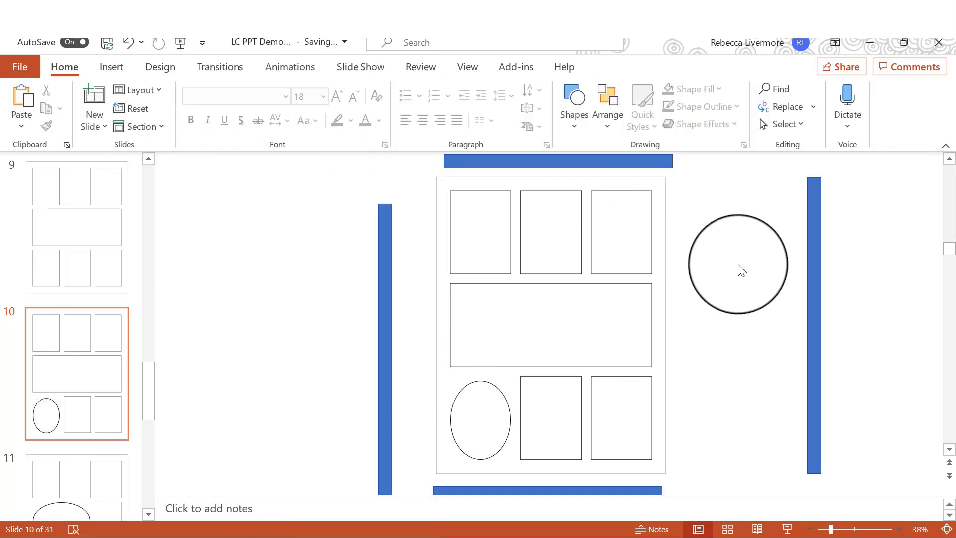